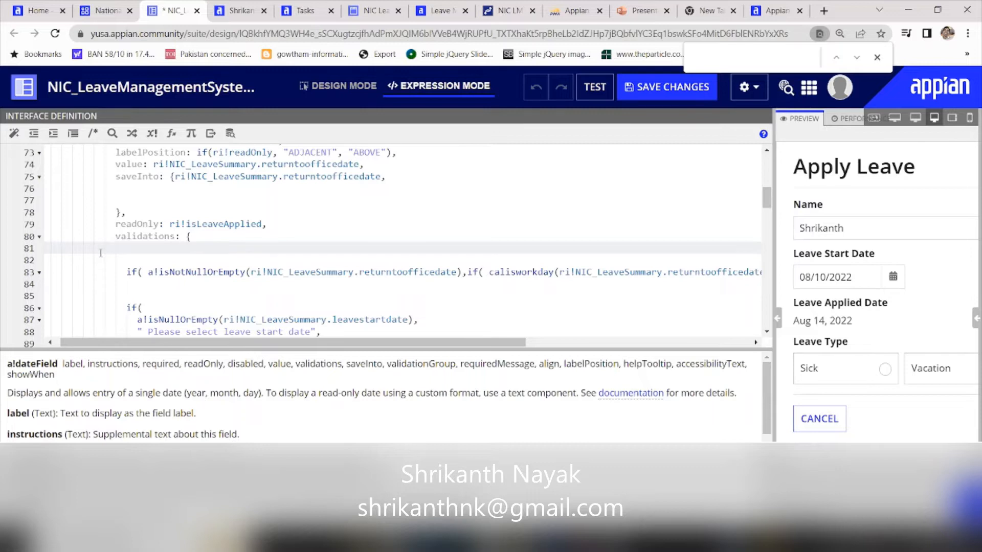
# Start an if() validation for the return date containing calworkdays() with ri!NIC_LeaveSummary.returntoofficedate as both arguments
pyautogui.write('if')
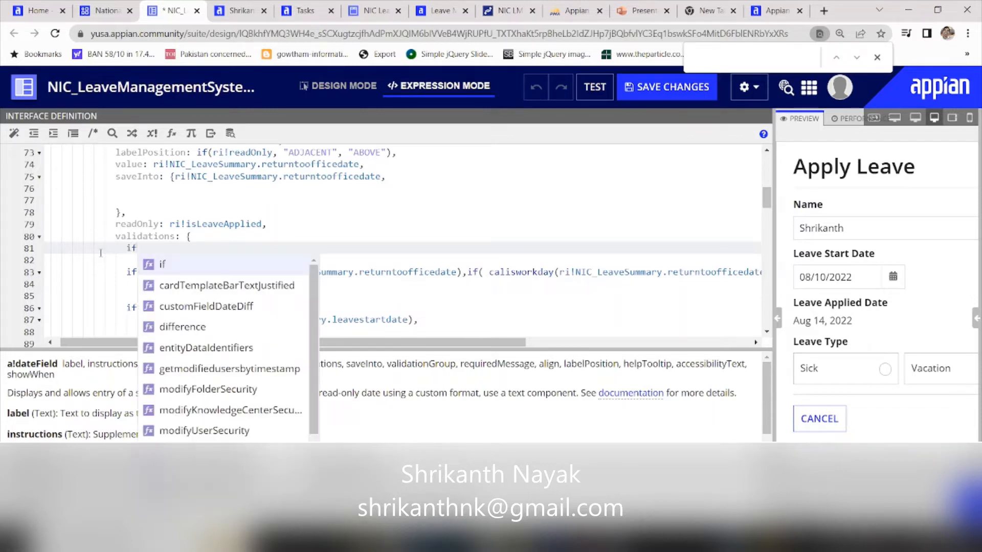
pyautogui.press('Return')
pyautogui.write('cal')
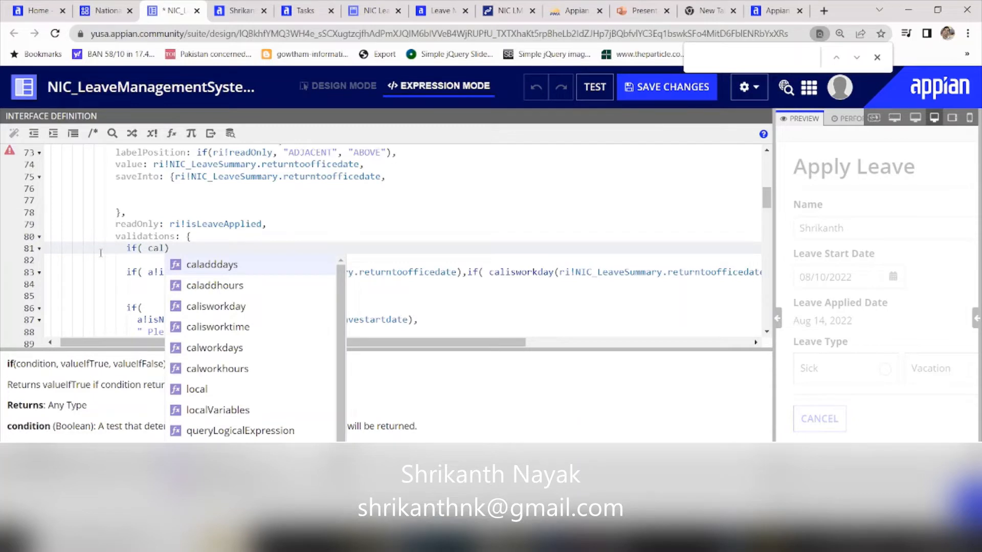
pyautogui.write('wo')
pyautogui.press('Return')
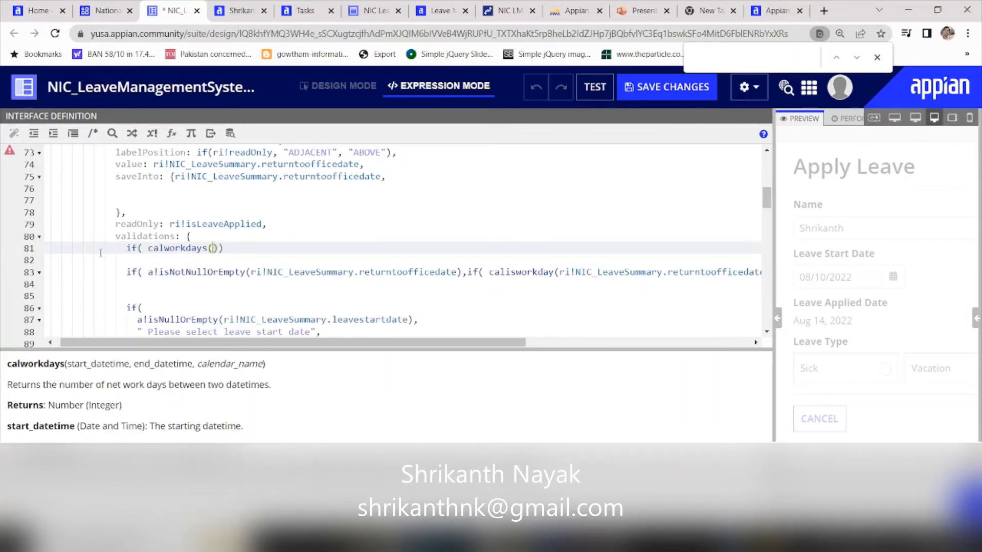
pyautogui.write('ri!NIC_LeaveSummary.returntoofficedate')
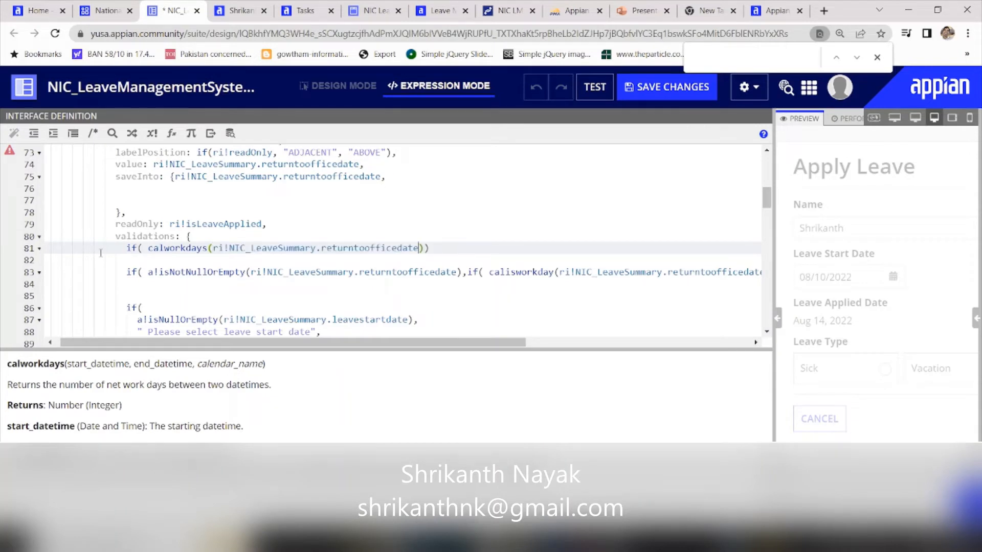
pyautogui.write(',')
pyautogui.write('ri!NIC_LeaveSummary.returntoofficedate')
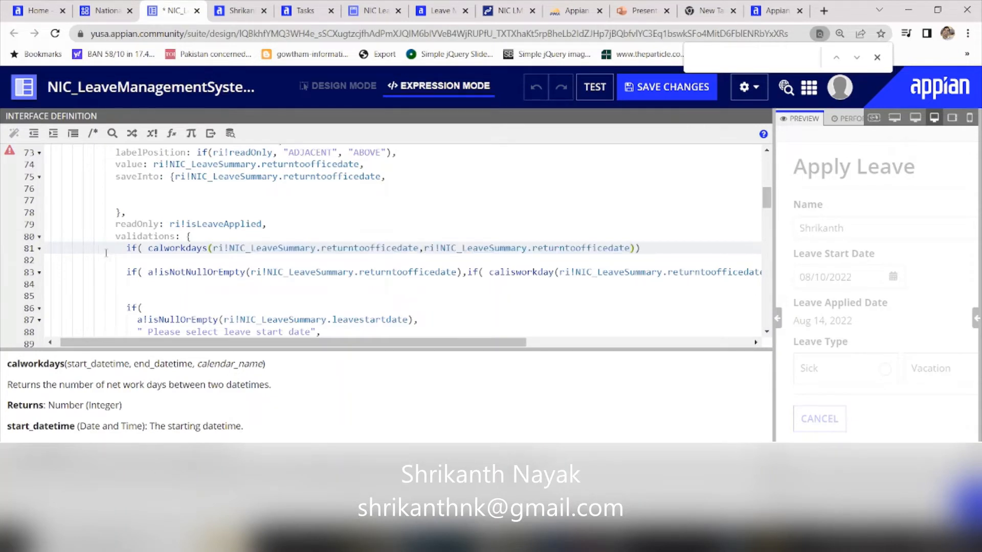
# Change the first calworkdays() argument to ri!NIC_LeaveSummary.leavestartdate
pyautogui.doubleClick(372, 249)
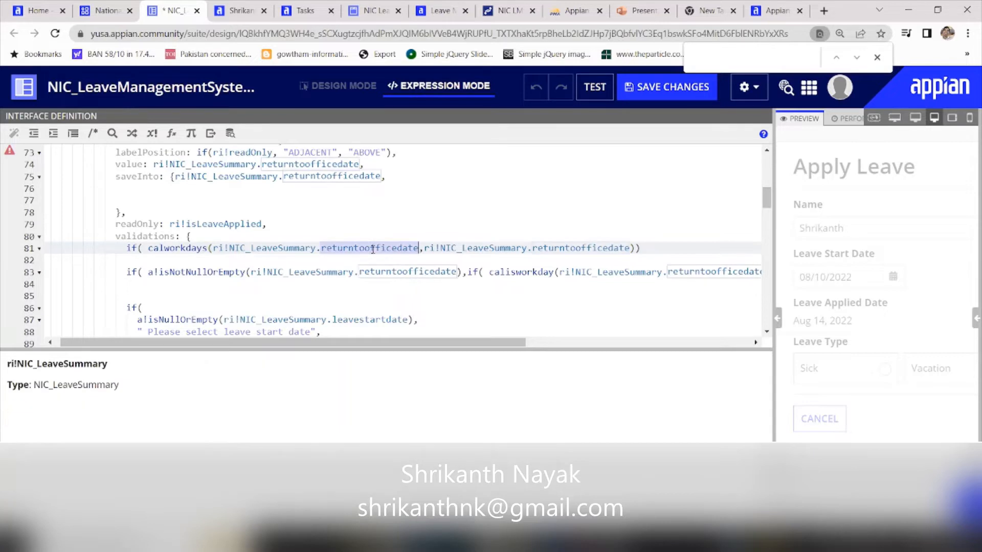
pyautogui.press('BackSpace')
pyautogui.write('st')
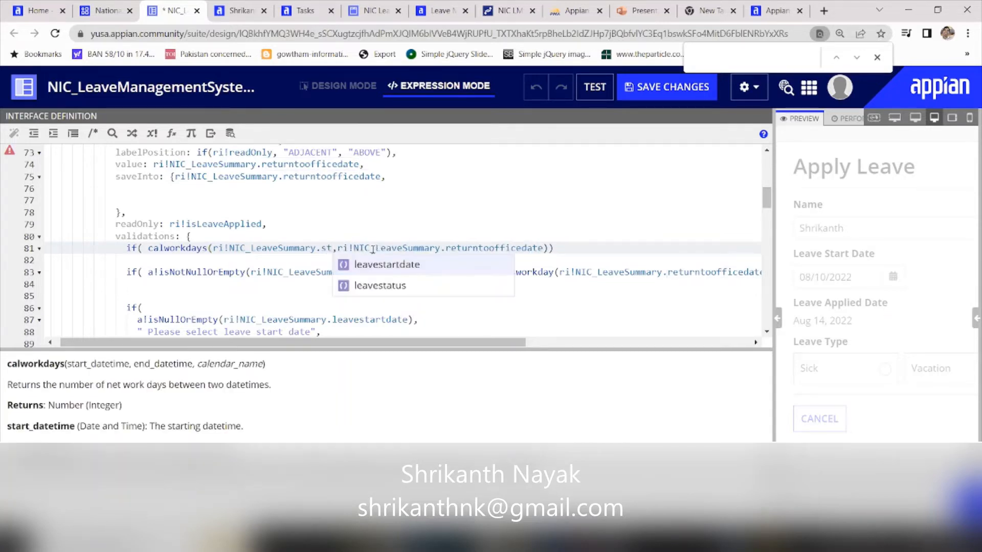
pyautogui.click(410, 265)
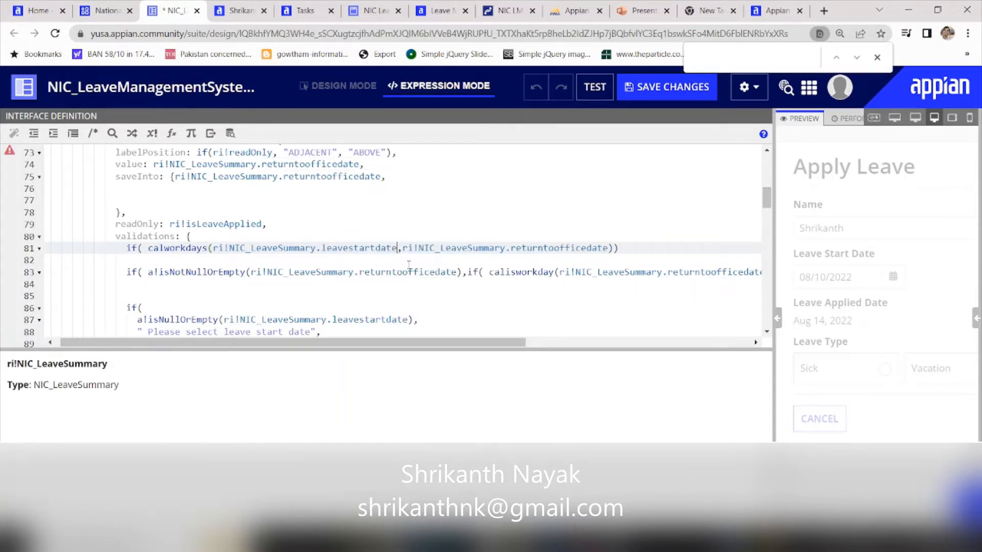
# Complete the if() condition with "- 1 > 5" and add the message "You can apply max 5 days leave" as its true value
pyautogui.click(614, 248)
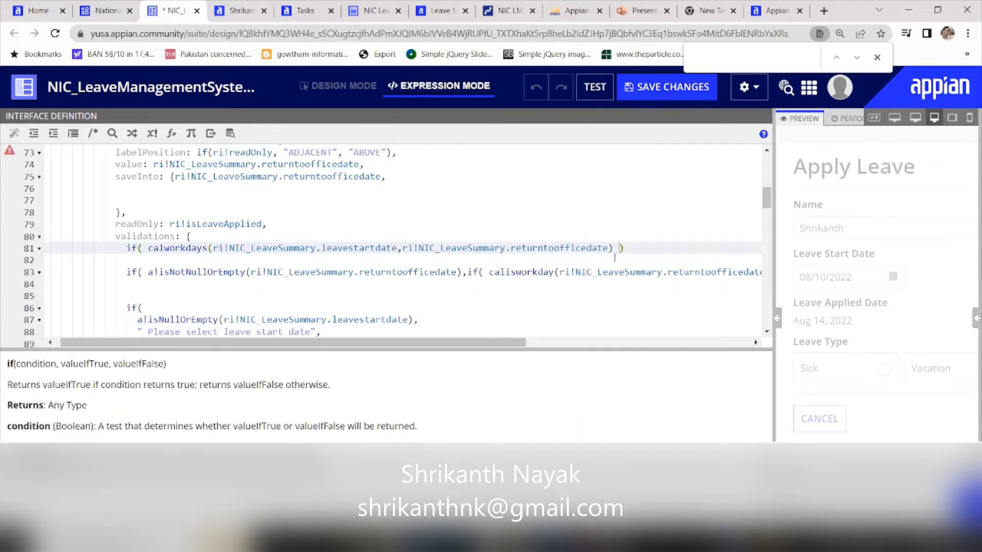
pyautogui.write('>')
pyautogui.press('BackSpace')
pyautogui.press('BackSpace')
pyautogui.write('- 1  > 5 , "You can apply max 5 d')
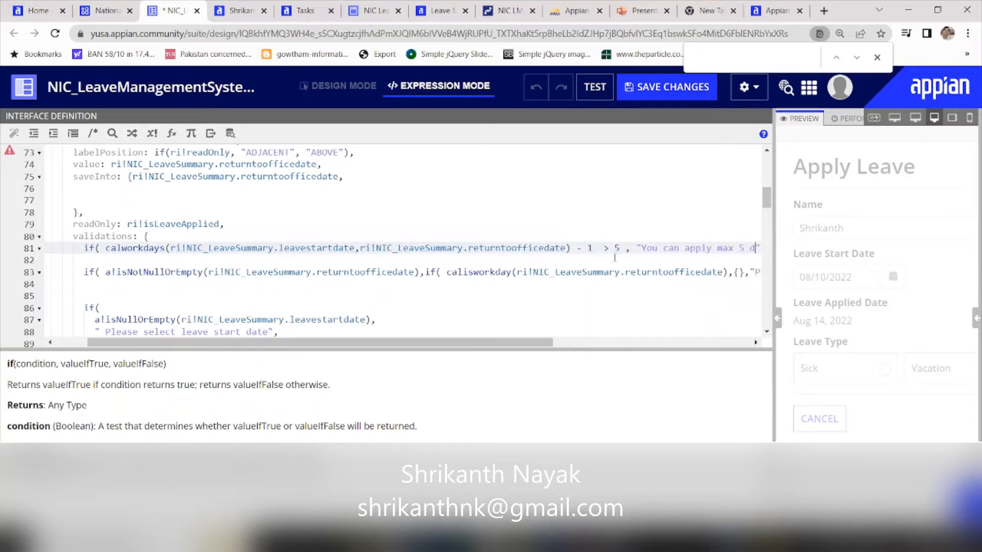
pyautogui.write('ays leave')
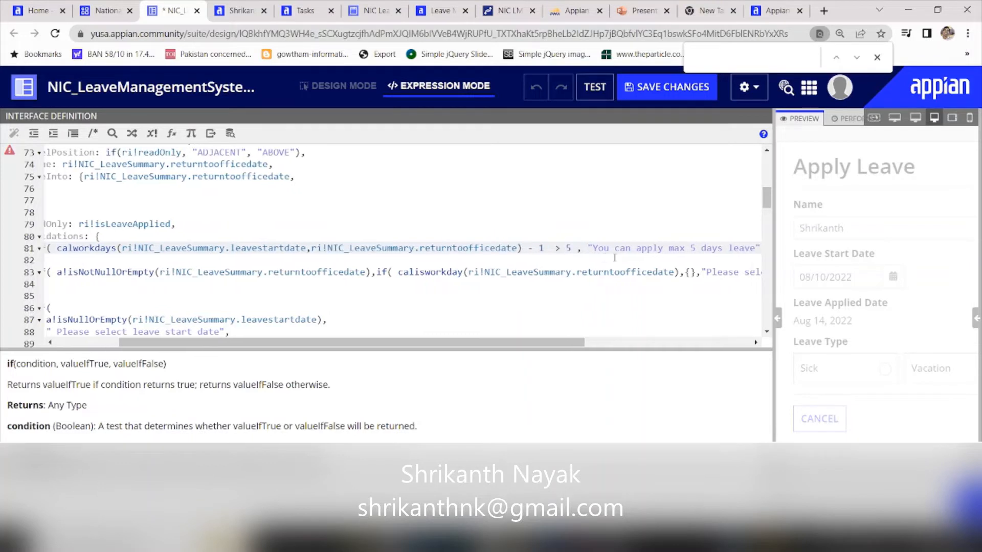
# Add an empty list {} as the if() false value and end the validation with a comma
pyautogui.moveTo(570, 343); pyautogui.dragTo(653, 350)
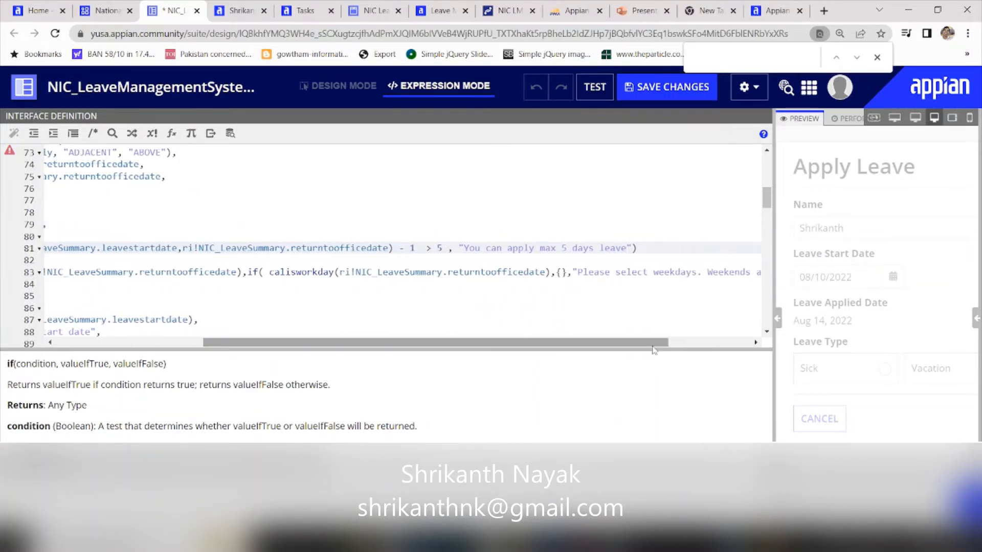
pyautogui.click(633, 248)
pyautogui.write(', {}')
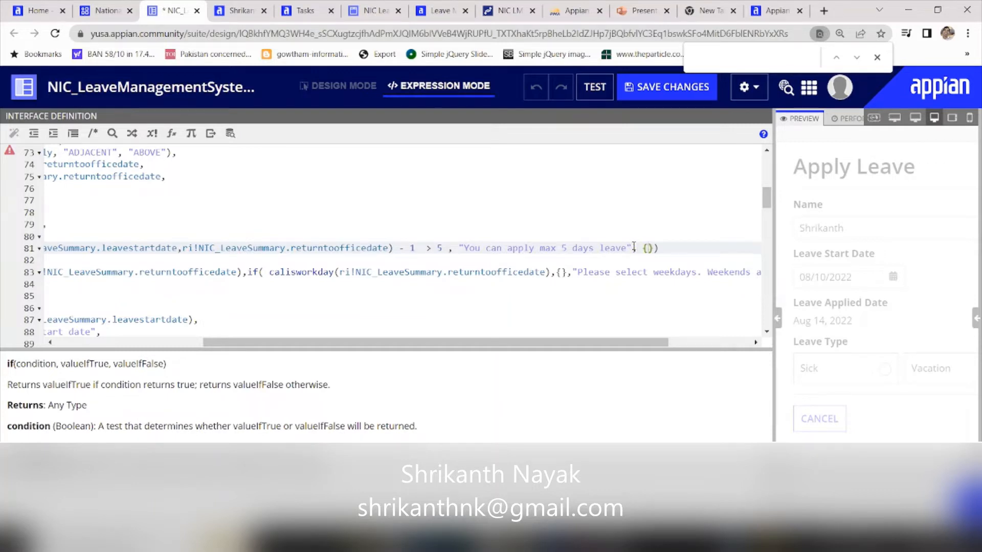
pyautogui.click(672, 249)
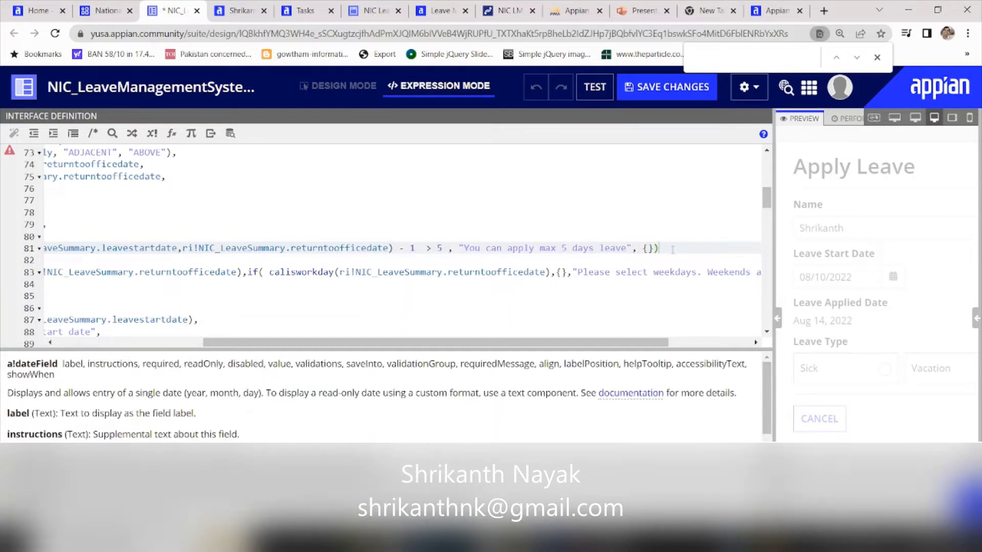
pyautogui.write(',')
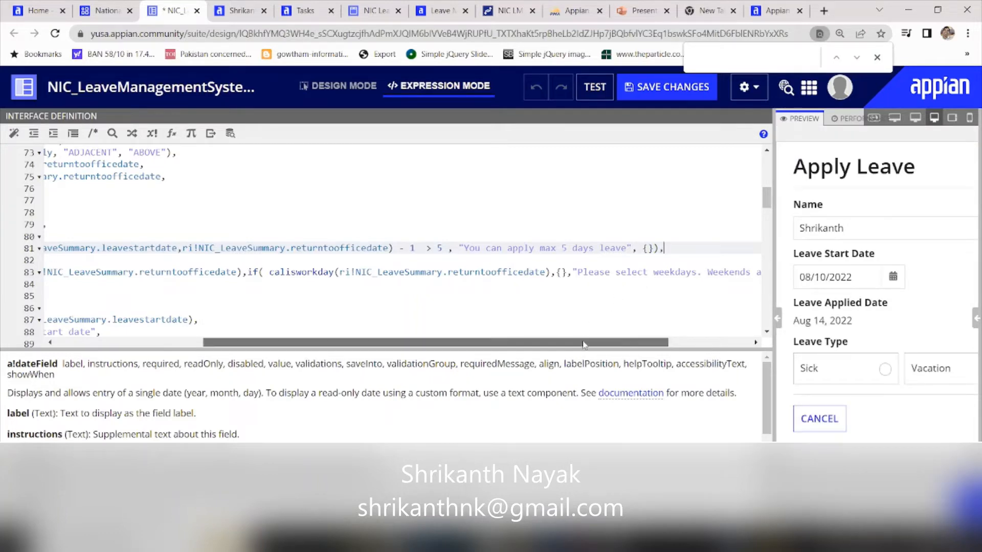
# In the Apply Leave preview, set Leave Start Date to 08/10/2022 and Return To Office Date to 08/15/2022
pyautogui.moveTo(584, 345); pyautogui.dragTo(673, 343)
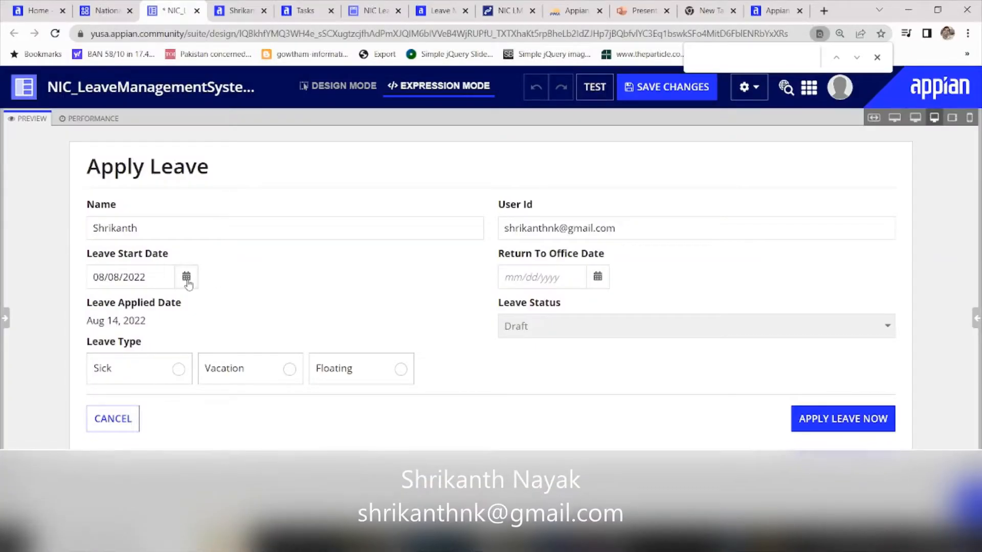
pyautogui.click(186, 277)
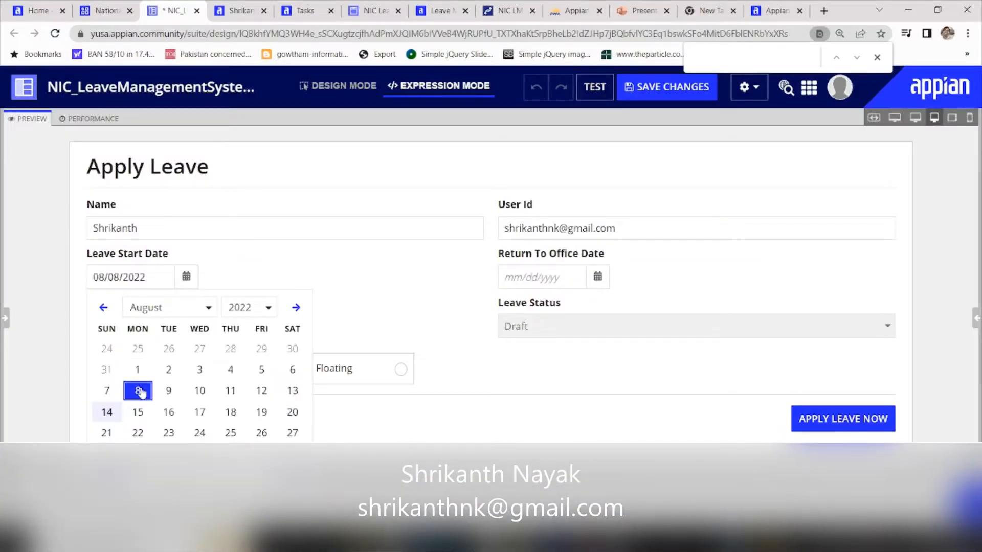
pyautogui.click(199, 392)
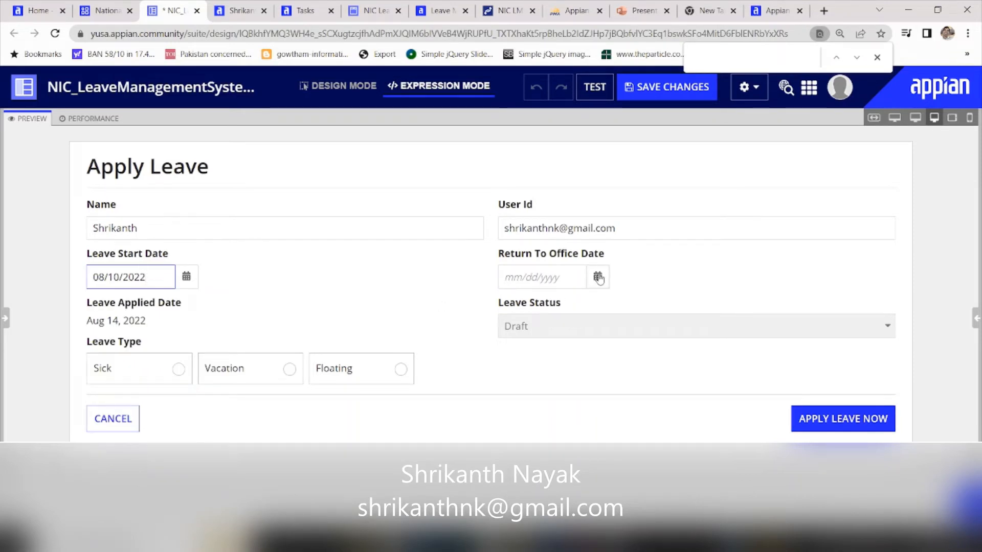
pyautogui.click(599, 279)
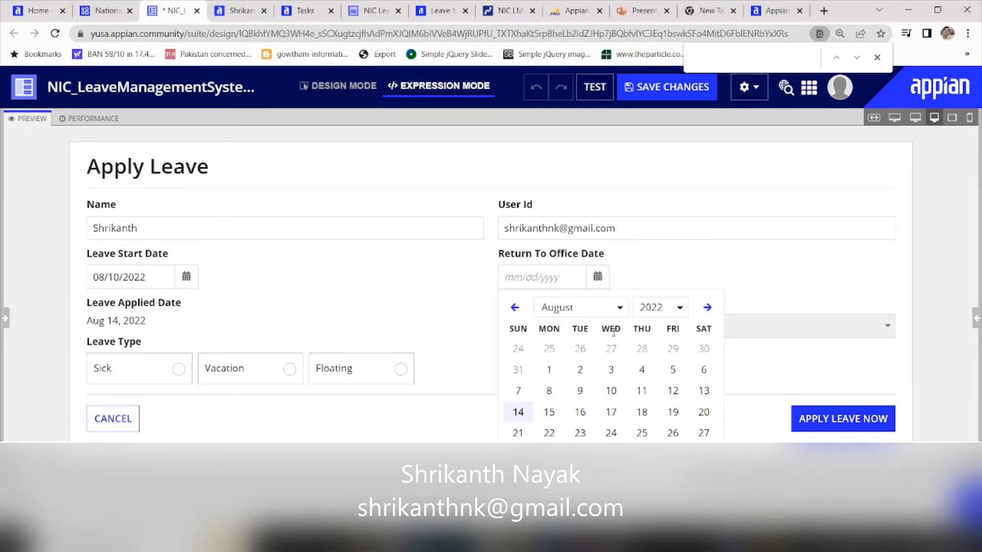
pyautogui.click(550, 414)
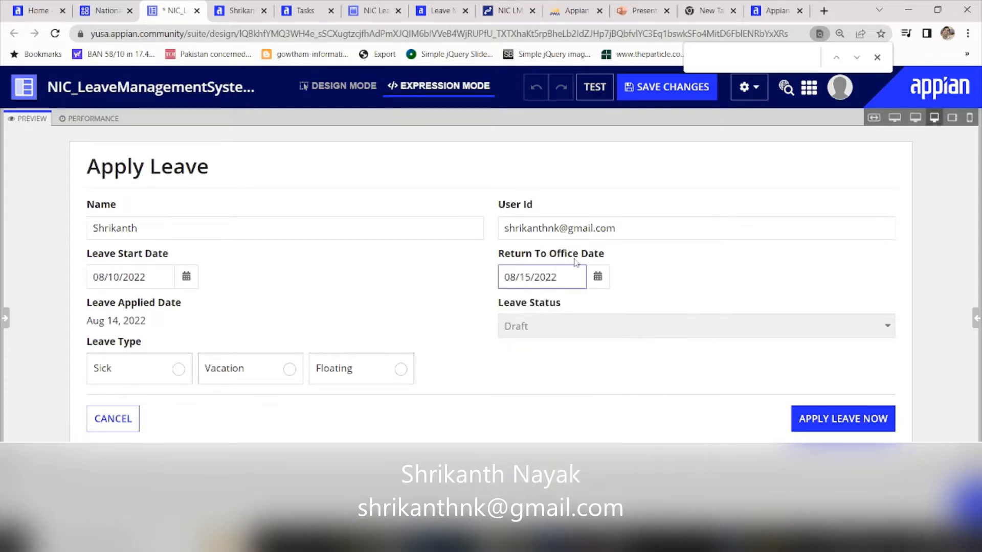
# Test the leave limit by setting Return To Office Date to 08/16/2022, 08/17/2022 and 08/18/2022 in turn
pyautogui.click(598, 278)
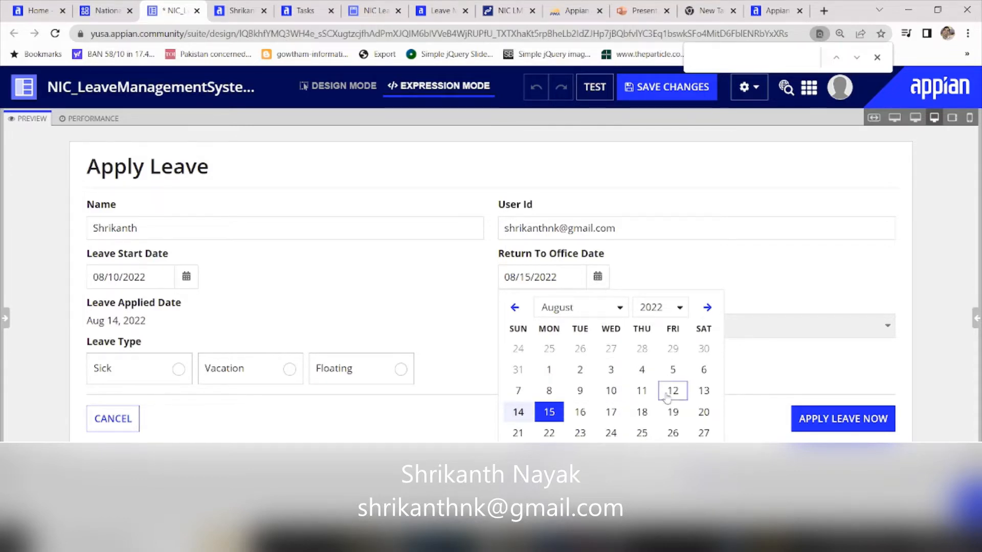
pyautogui.click(581, 413)
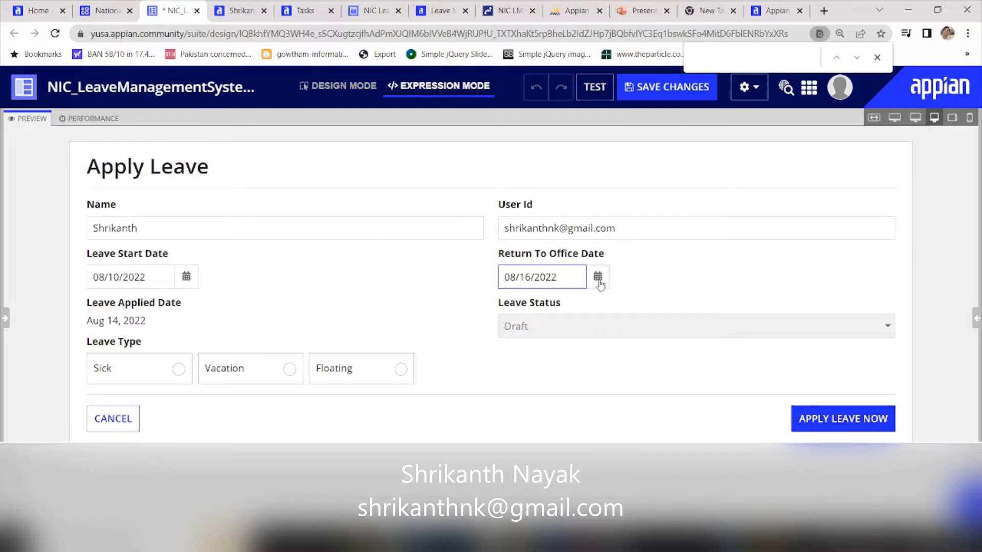
pyautogui.click(597, 277)
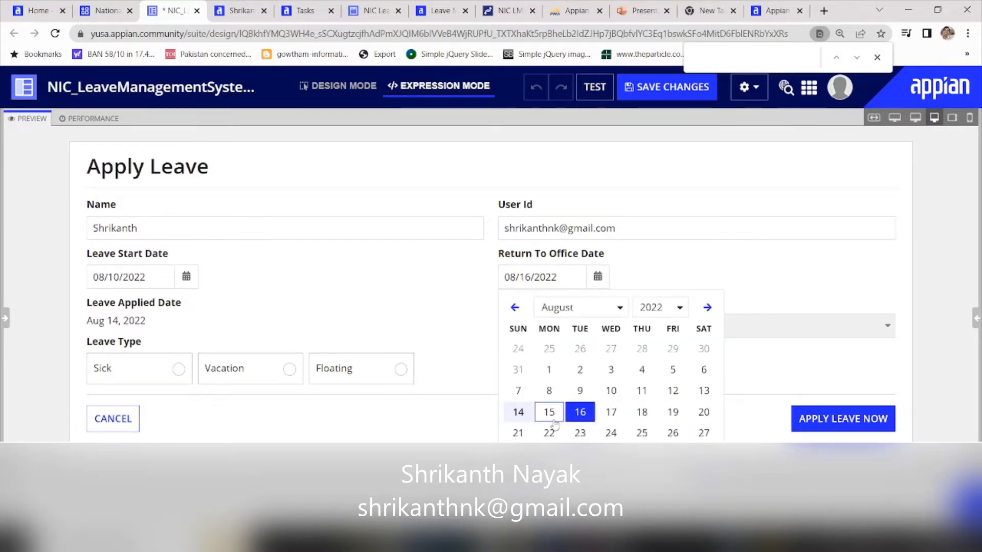
pyautogui.click(611, 412)
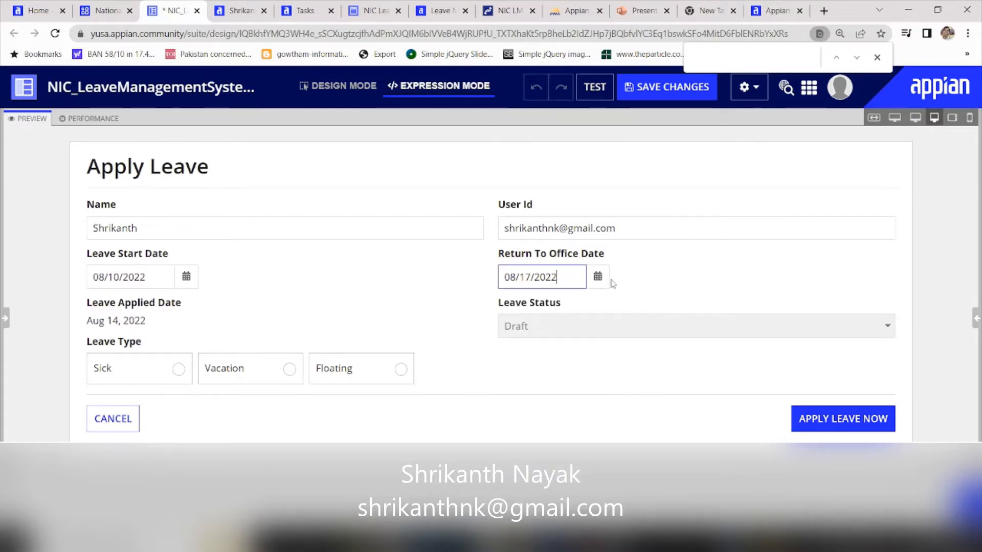
pyautogui.click(600, 282)
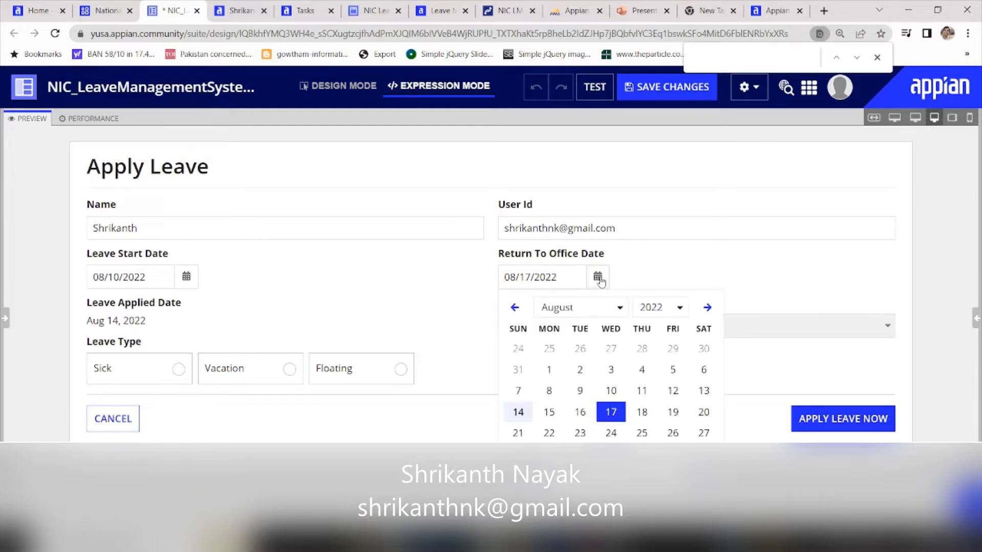
pyautogui.click(643, 415)
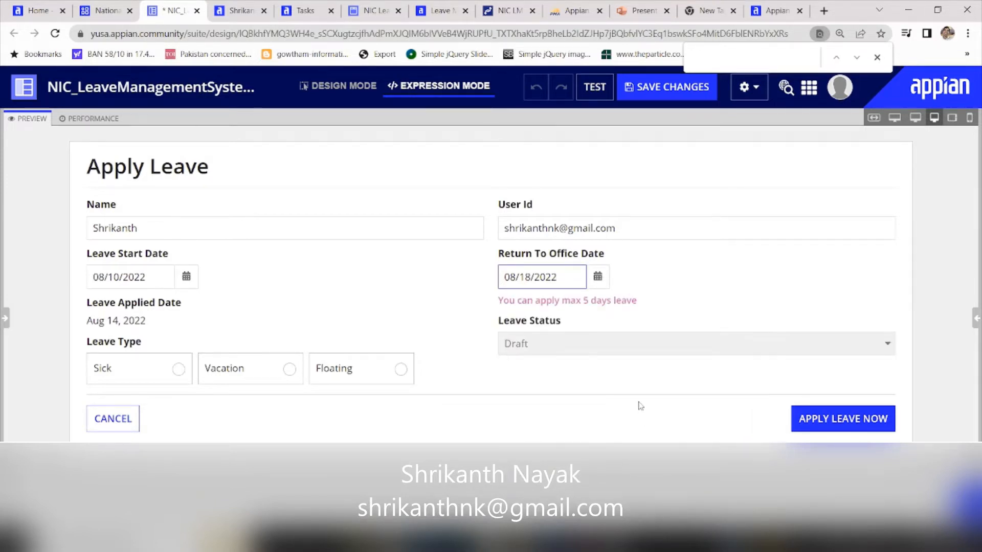
pyautogui.click(598, 278)
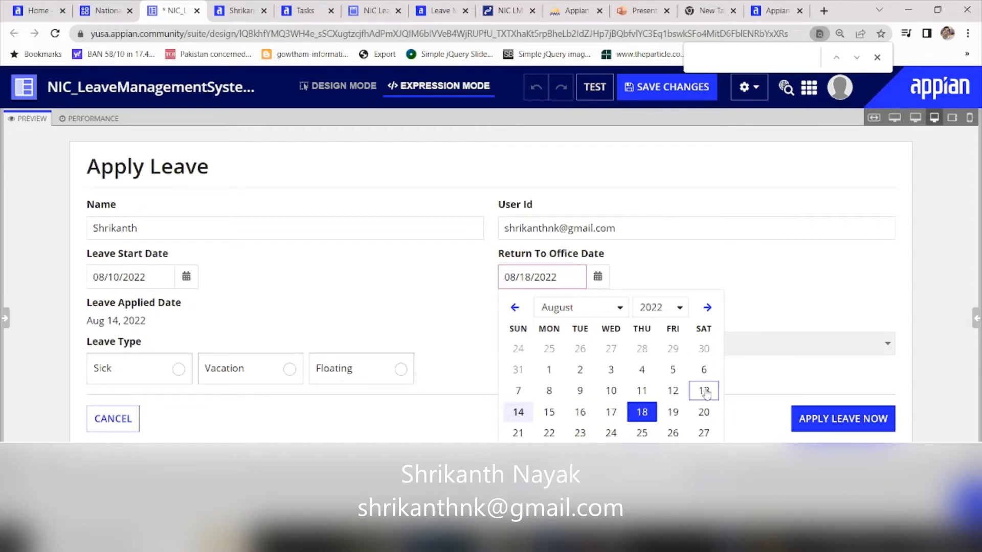
pyautogui.click(446, 336)
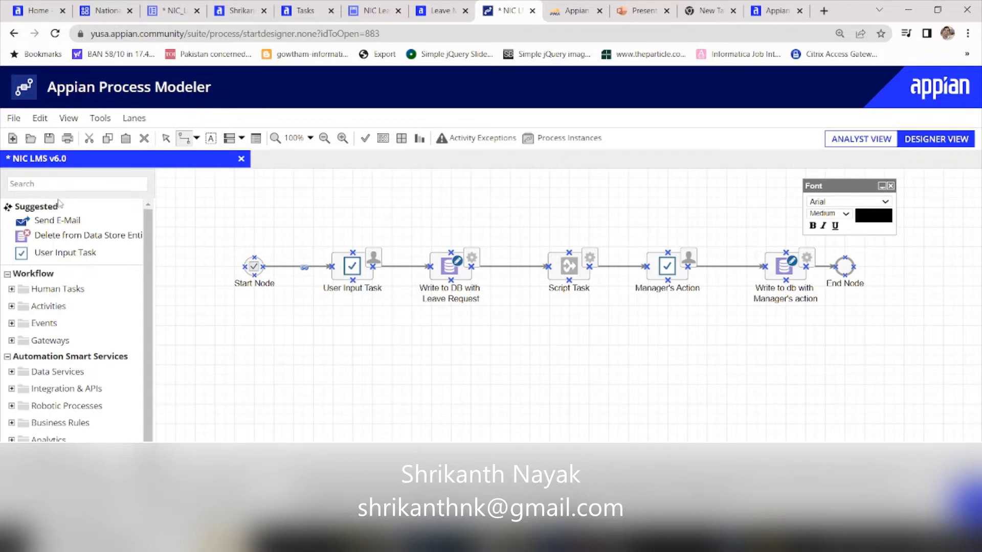
# Insert a Script Task between User Input Task and Write to DB with Leave Request in the NIC LMS process model
pyautogui.click(47, 185)
pyautogui.write('scr')
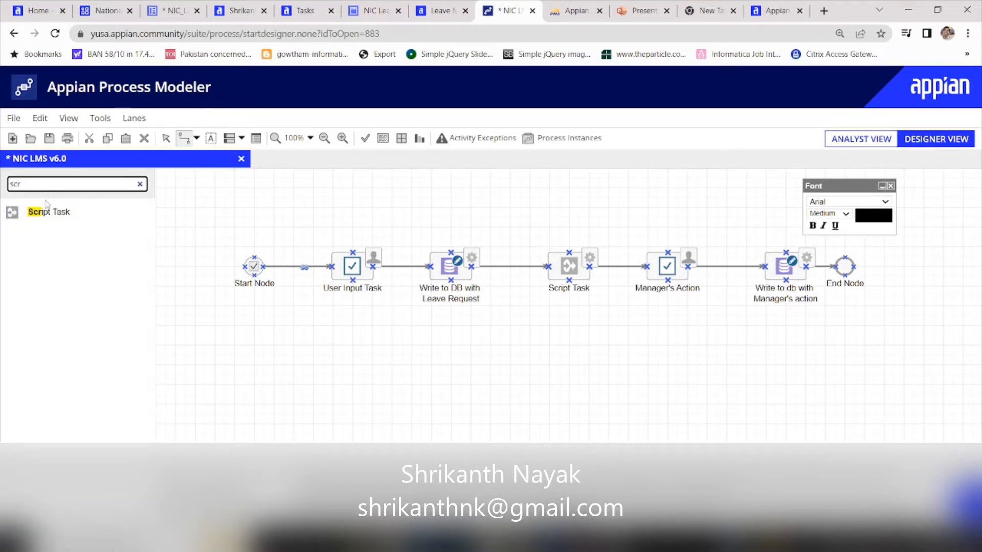
pyautogui.moveTo(14, 214); pyautogui.dragTo(412, 261)
# Open the configuration of the new Script Task and add a custom output to its data
pyautogui.rightClick(416, 279)
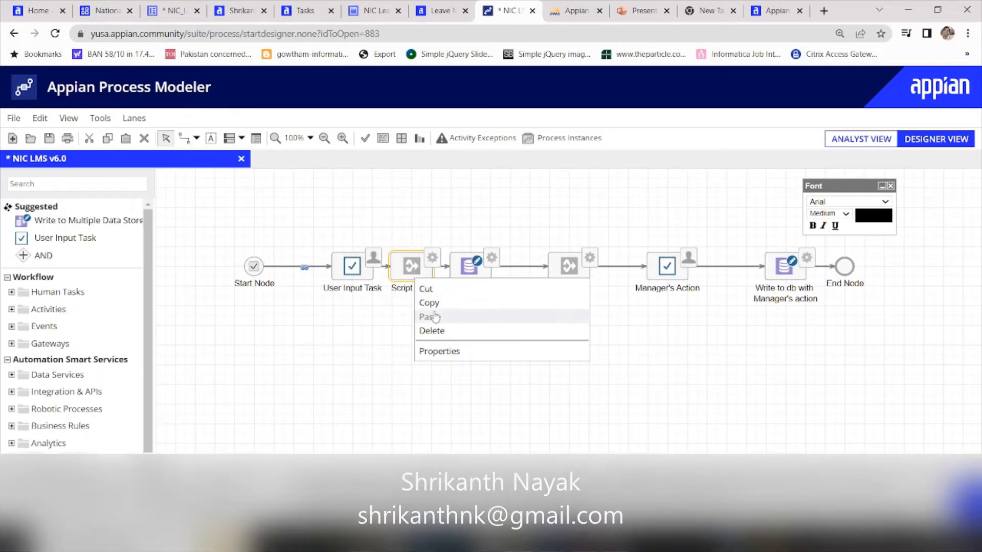
pyautogui.click(436, 351)
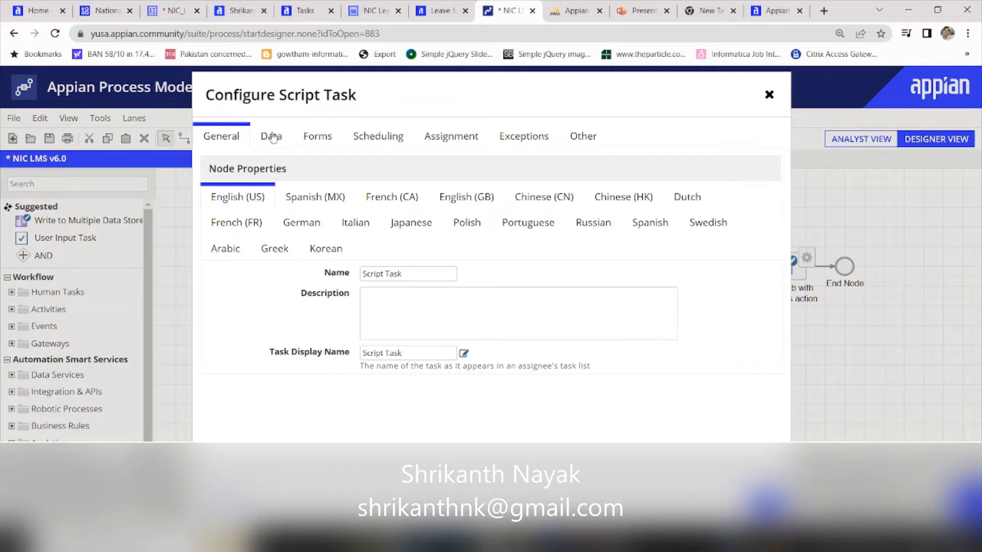
pyautogui.click(273, 137)
pyautogui.click(271, 164)
pyautogui.click(264, 227)
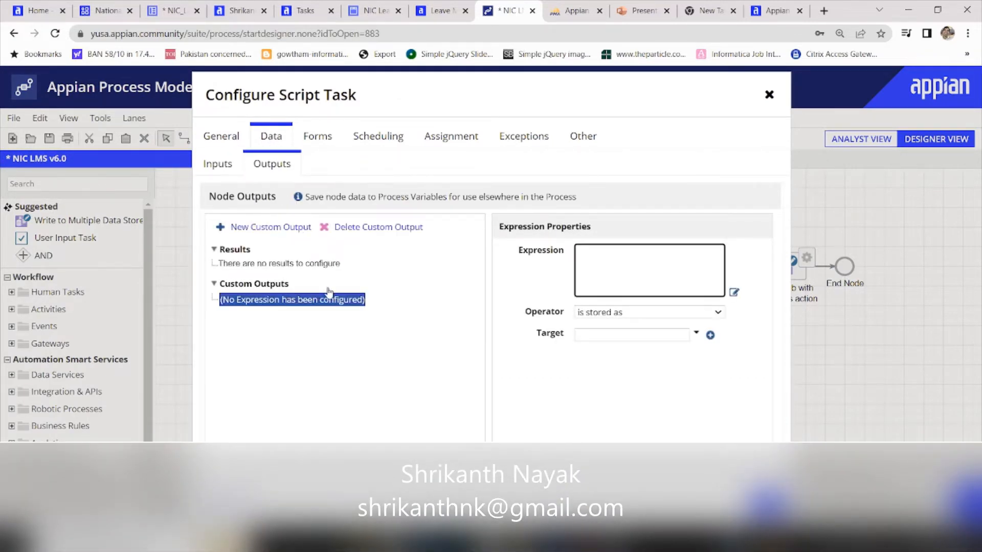
# Begin the custom output's expression with an if() that returns " Approved" when pv!NIC_LeaveSummary.leavetype ="Sick"
pyautogui.click(734, 292)
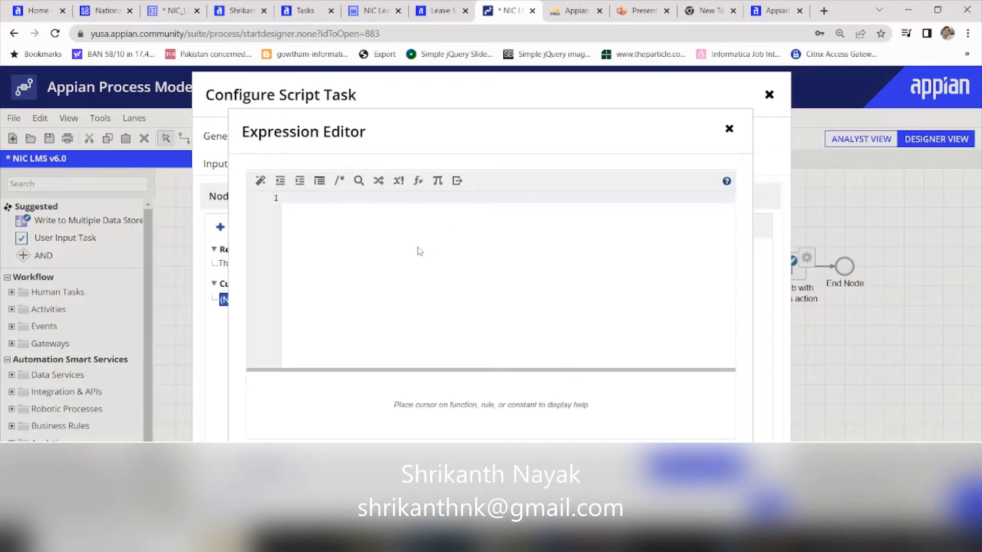
pyautogui.write('if(')
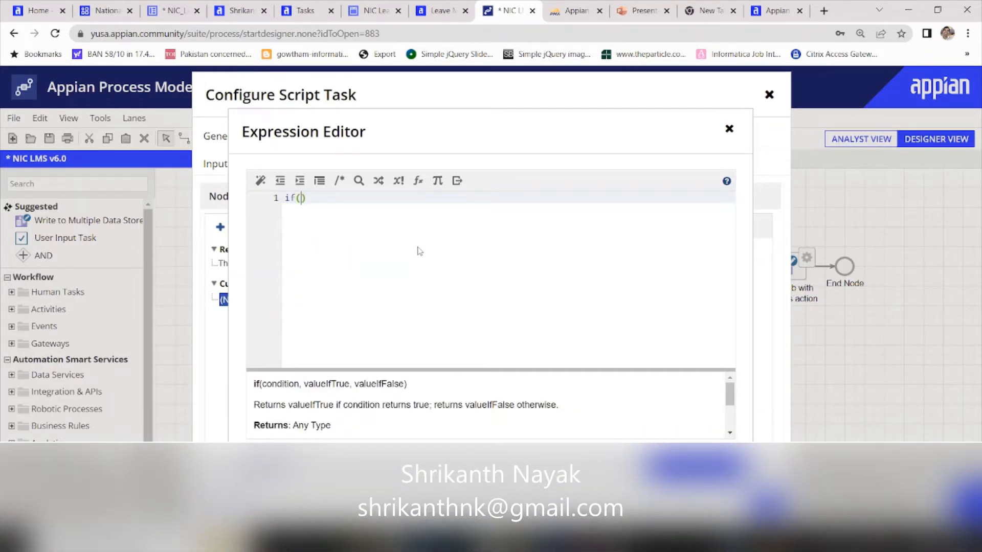
pyautogui.write('pv!')
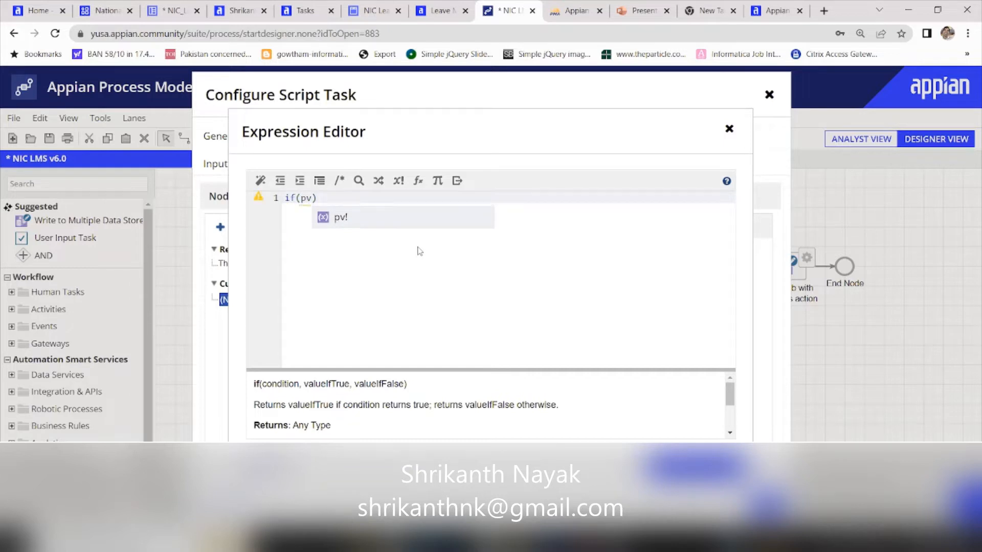
pyautogui.write('N')
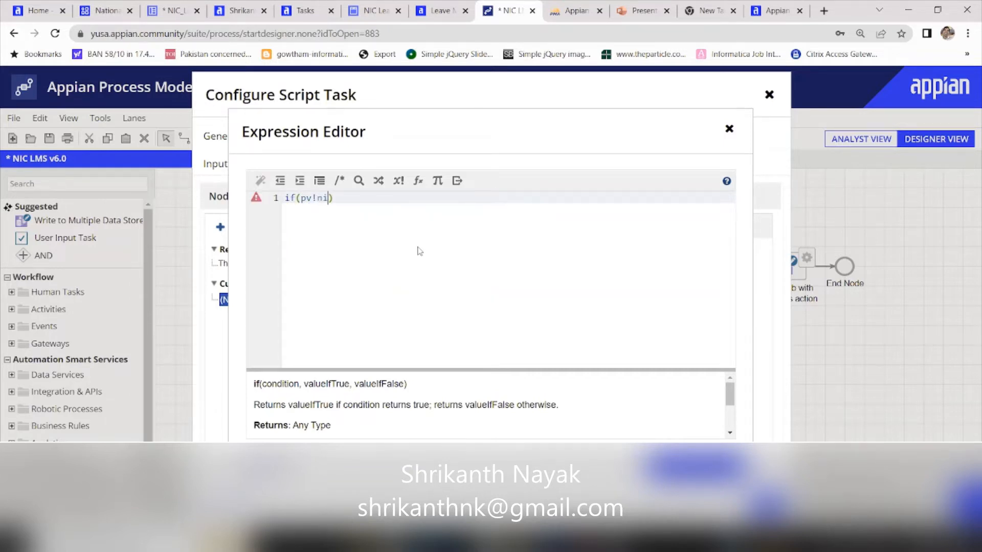
pyautogui.press('Return')
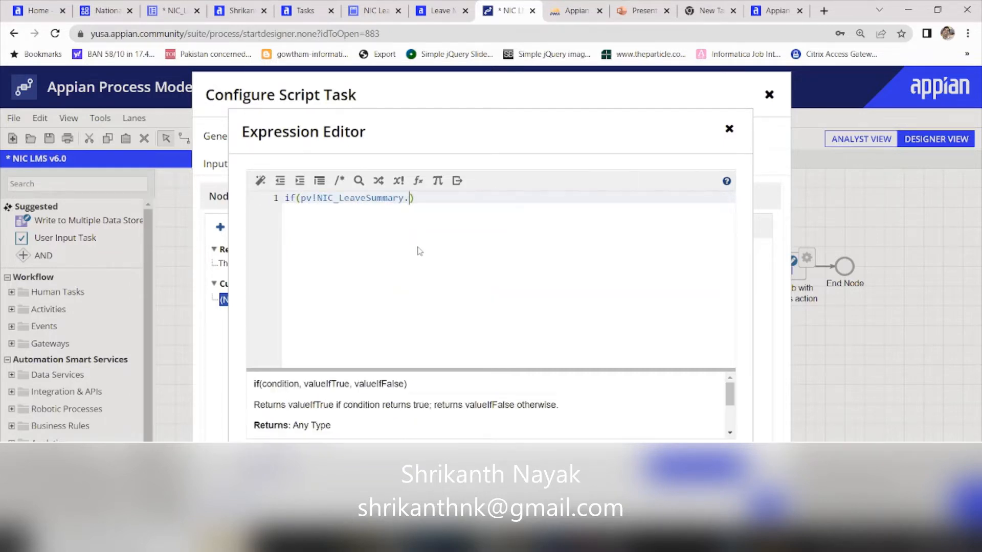
pyautogui.write('.l')
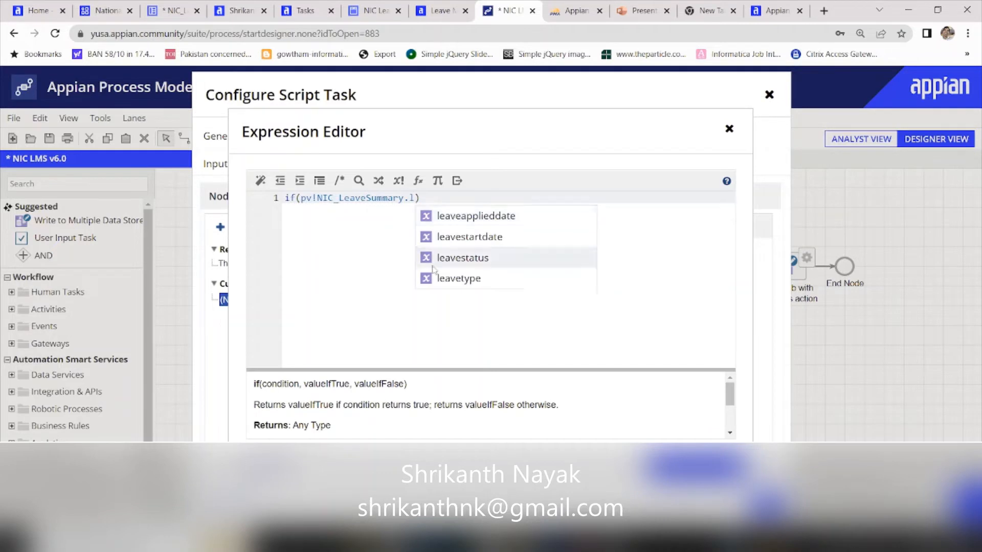
pyautogui.click(446, 279)
pyautogui.write('="')
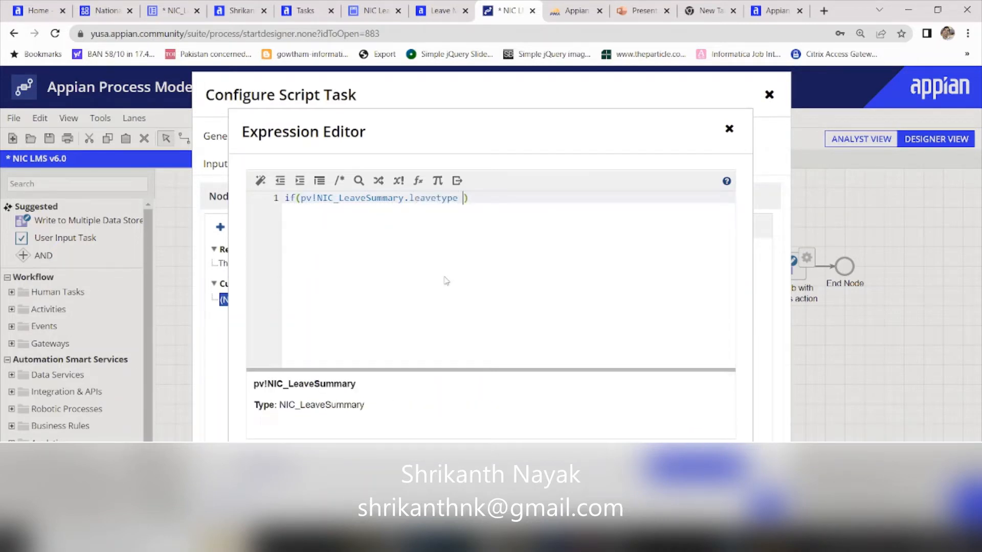
pyautogui.write('Sick')
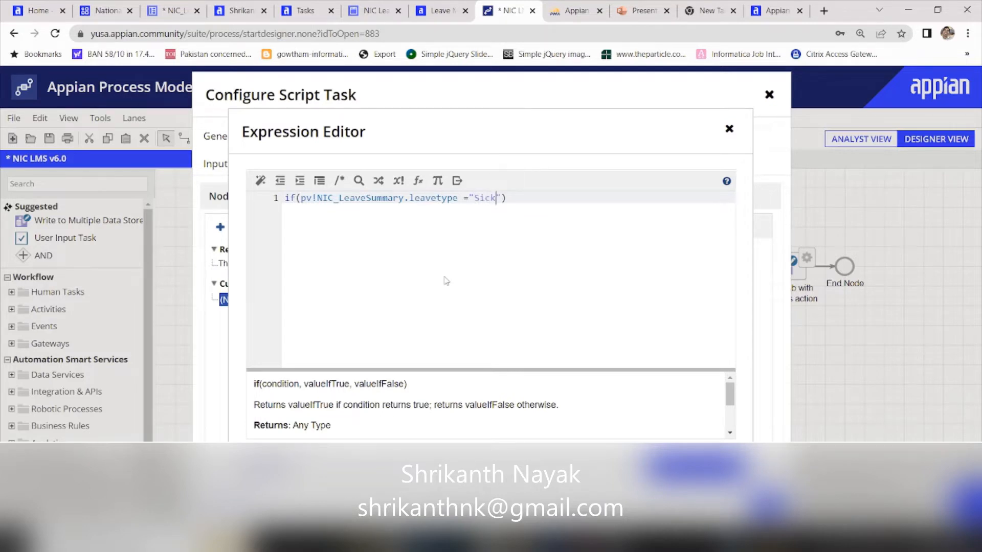
pyautogui.write('" , " Approved')
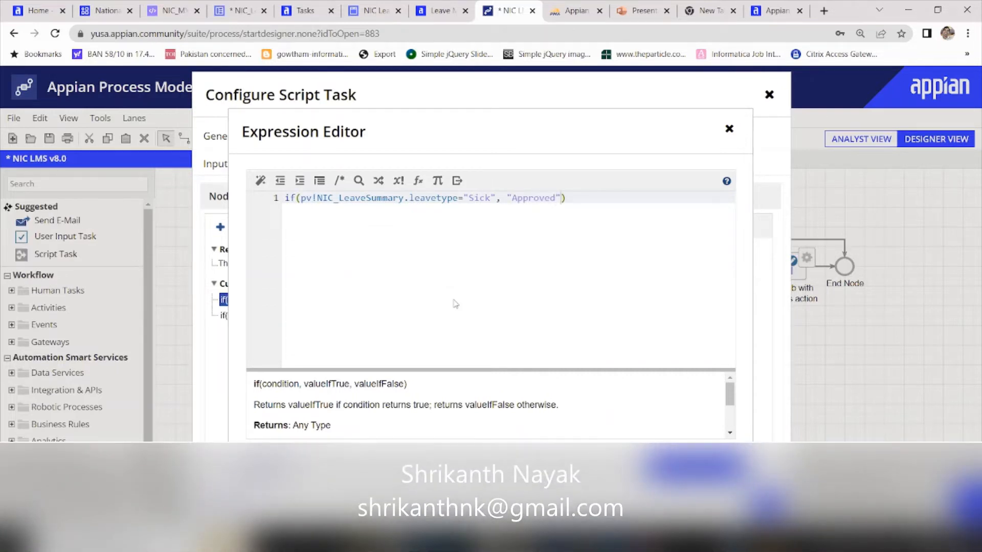
# Add pv!NIC_LeaveSummary.leavetype as the if() expression's false value and accept the expression
pyautogui.write(',')
pyautogui.write('pv!')
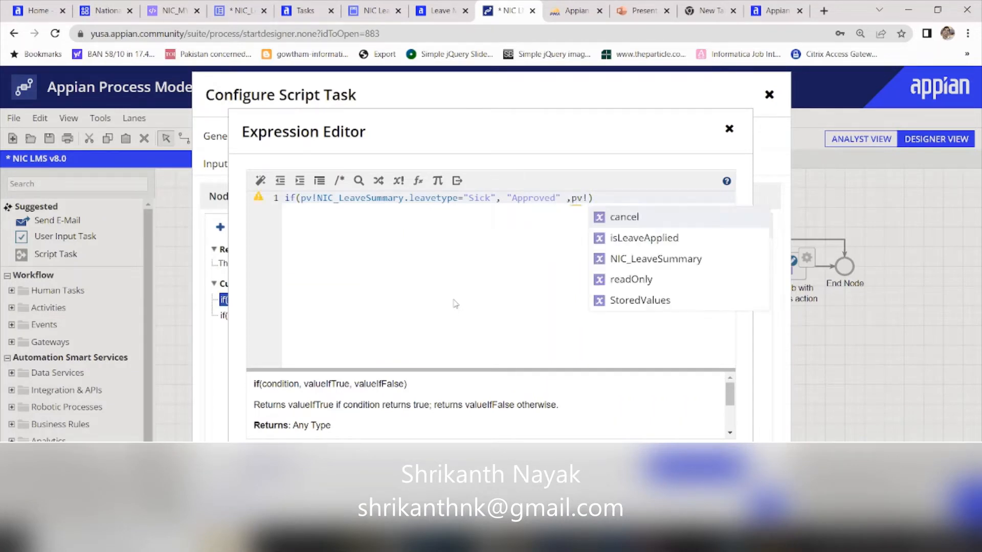
pyautogui.click(642, 265)
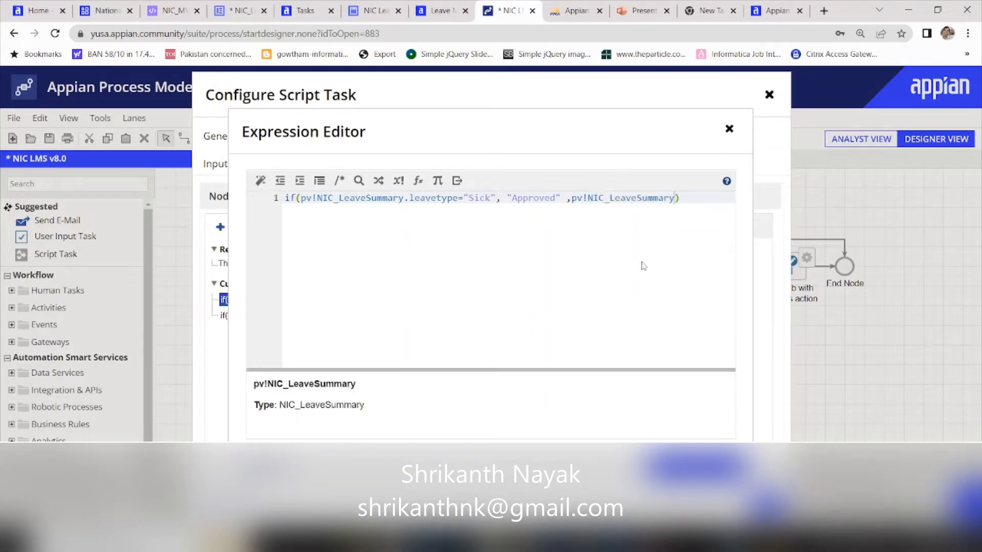
pyautogui.write('.')
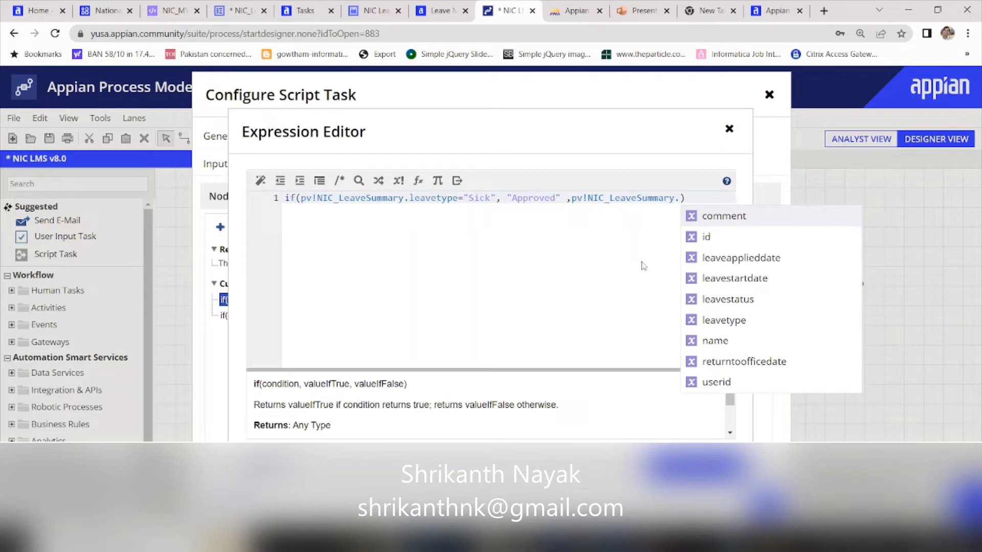
pyautogui.write('leav')
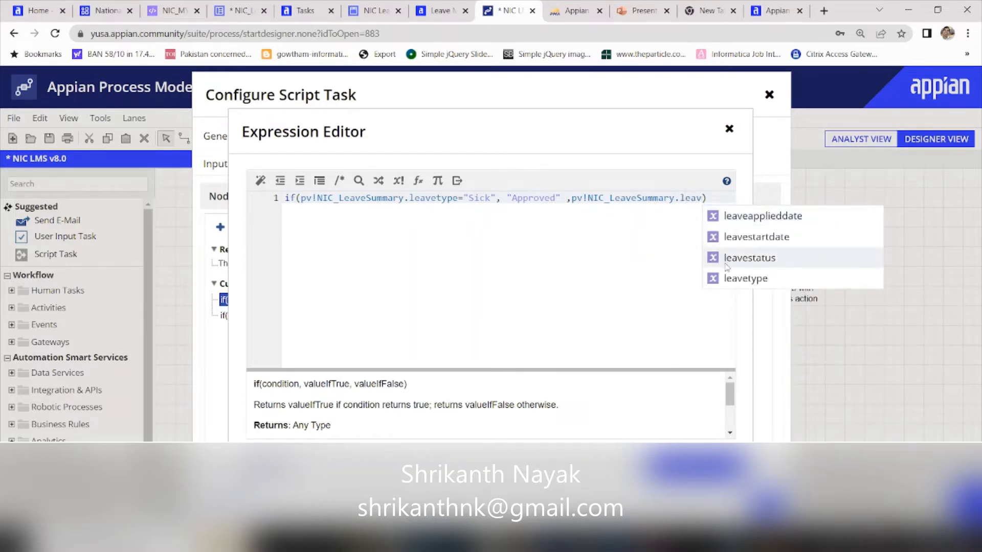
pyautogui.click(736, 278)
pyautogui.click(697, 465)
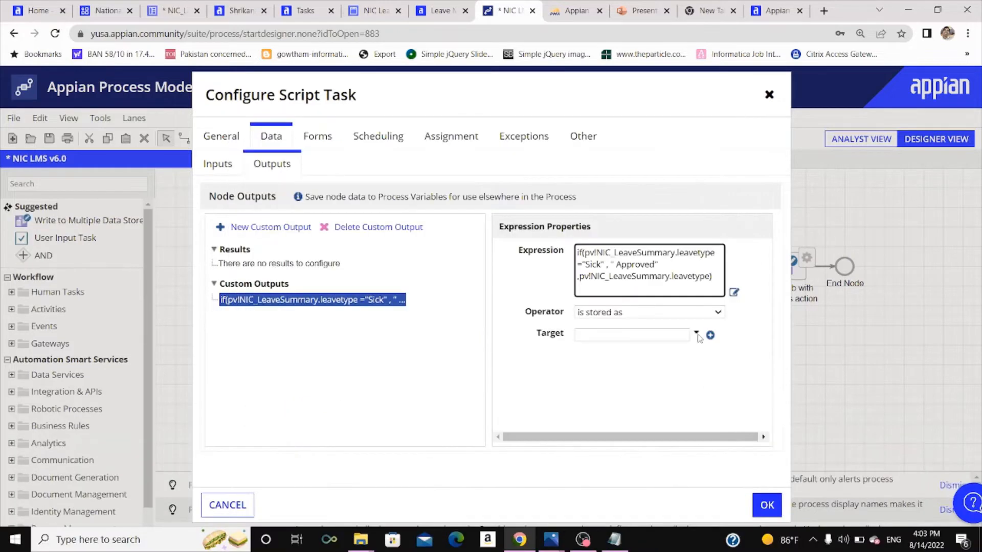
# Store the custom output in NIC_LeaveSummary.leavestatus and accept the Script Task configuration
pyautogui.click(696, 334)
pyautogui.moveTo(674, 364)
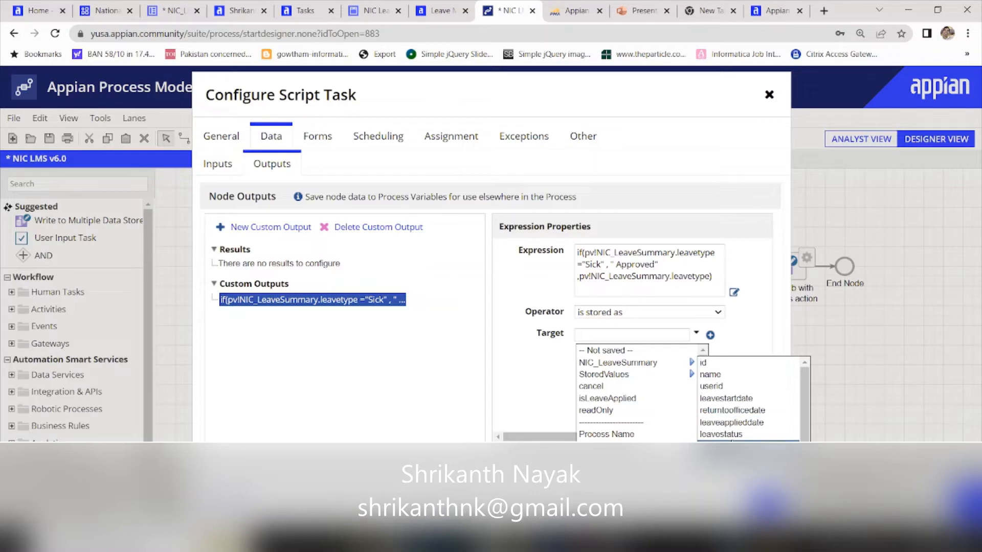
pyautogui.click(737, 435)
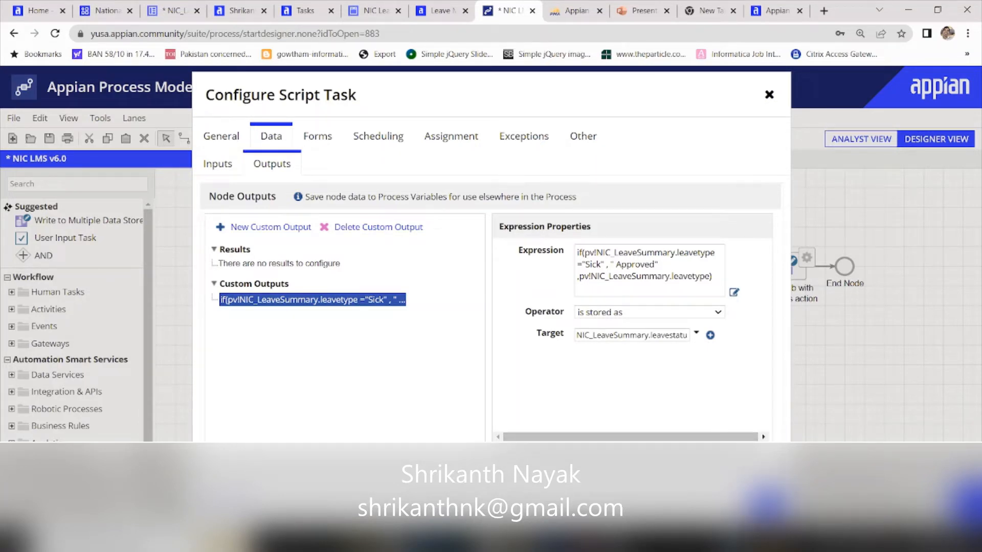
pyautogui.click(768, 505)
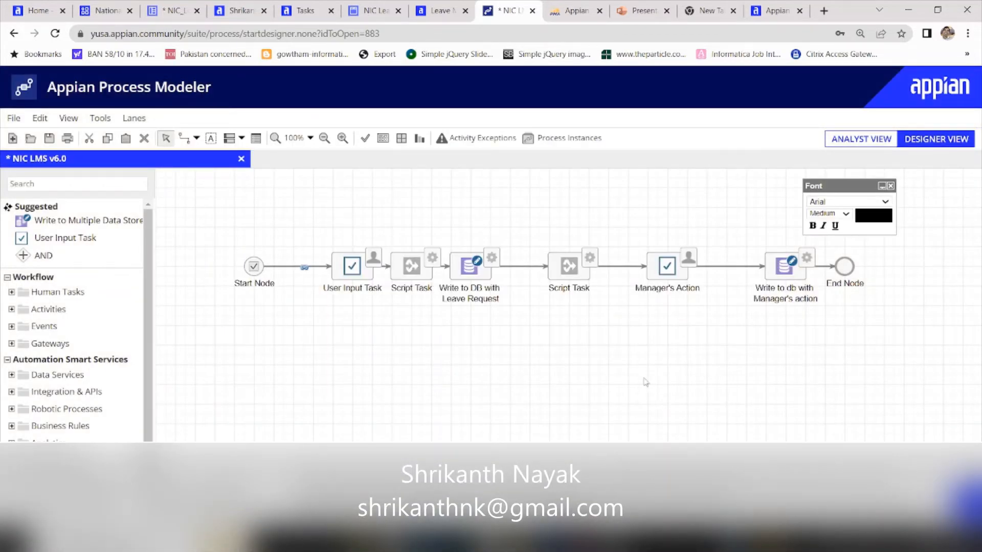
# Insert an XOR gateway between Write to DB with Leave Request and the following Script Task, and connect it to End Node
pyautogui.click(35, 184)
pyautogui.write('xor')
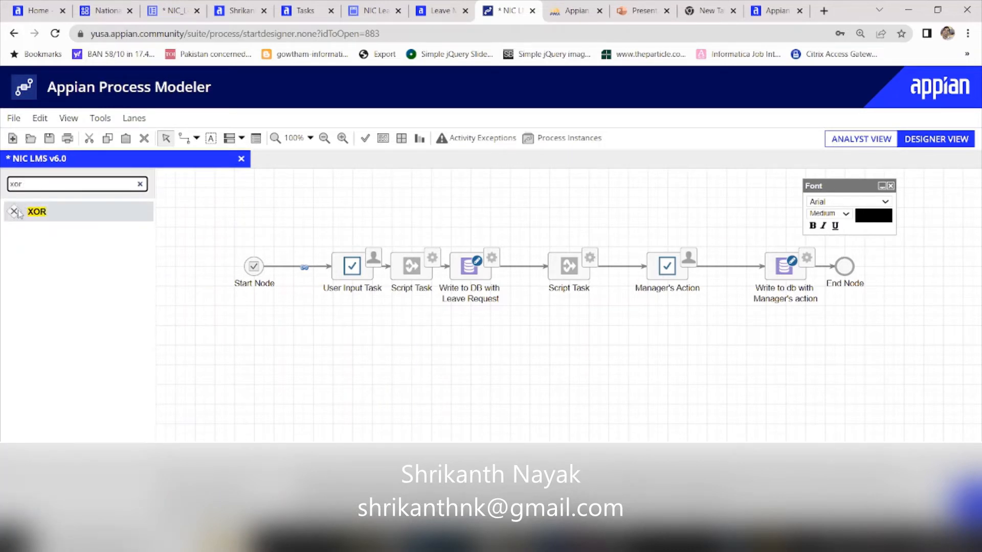
pyautogui.moveTo(18, 214); pyautogui.dragTo(528, 280)
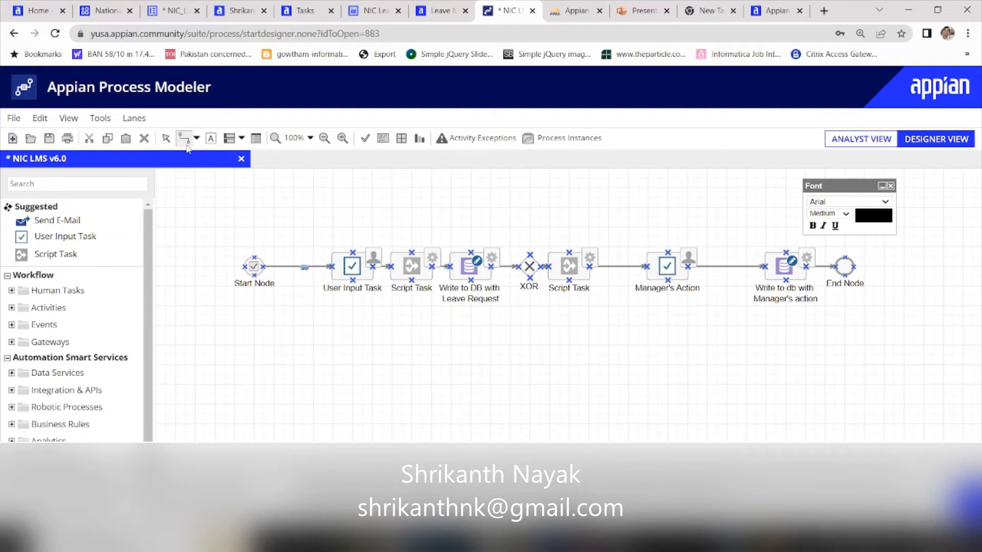
pyautogui.moveTo(532, 254); pyautogui.dragTo(850, 267)
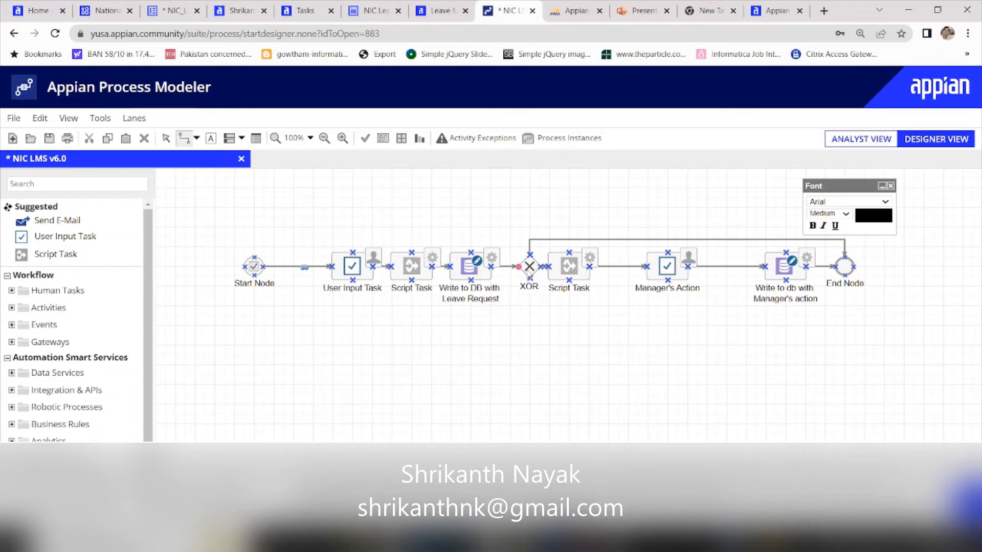
# Open the XOR gateway's decision settings and add a new condition
pyautogui.rightClick(528, 281)
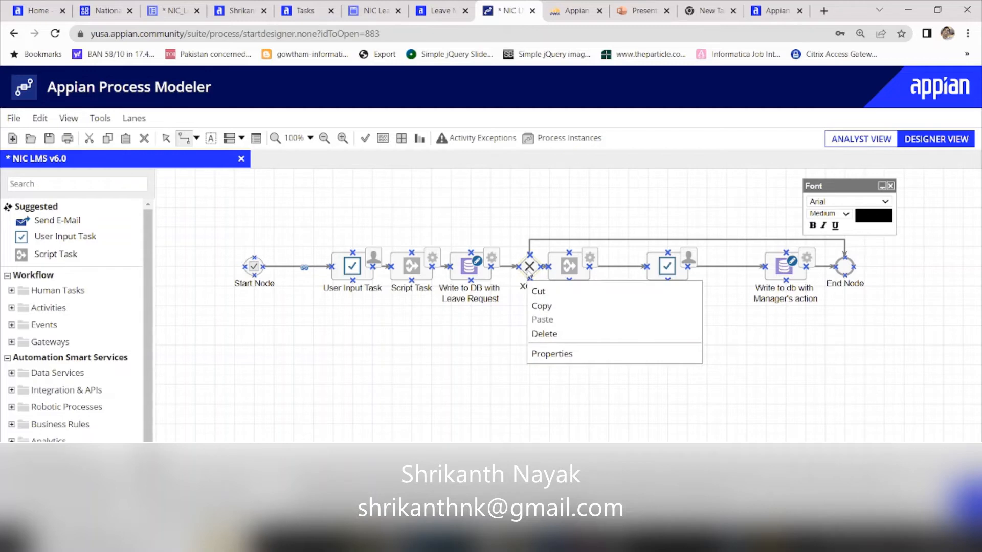
pyautogui.click(555, 355)
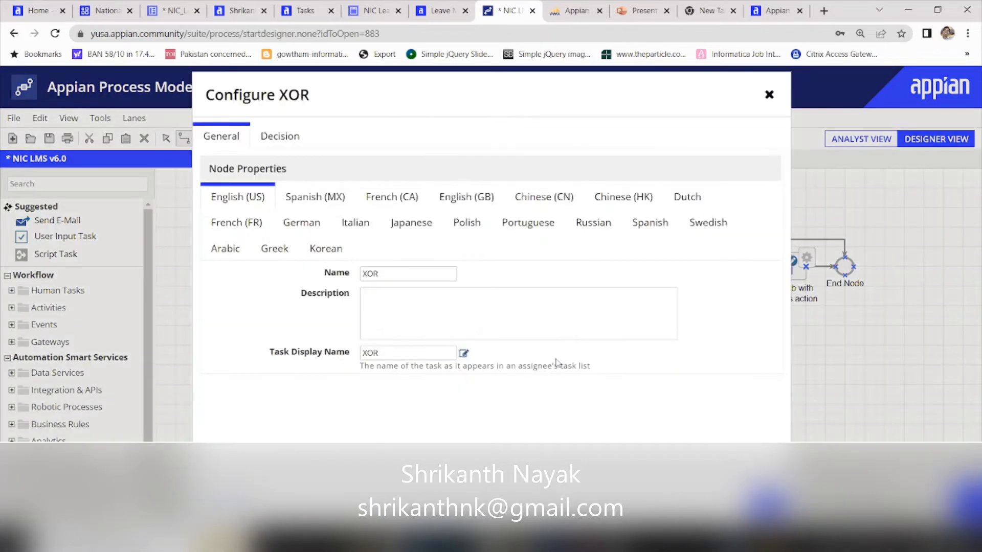
pyautogui.click(276, 137)
pyautogui.click(280, 314)
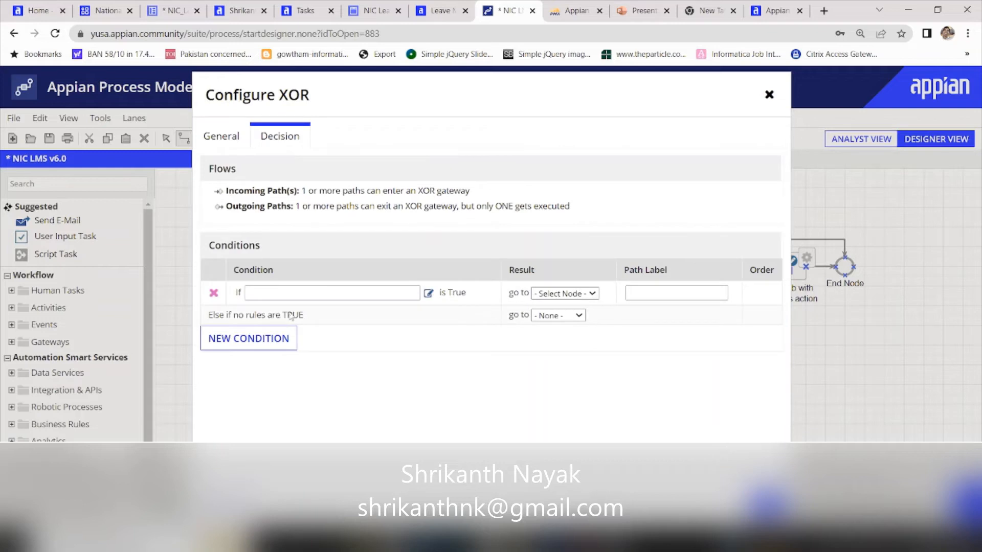
# Set the XOR gateway's condition expression to pv!NIC_LeaveSummary.leavetype = "Sick"
pyautogui.click(428, 293)
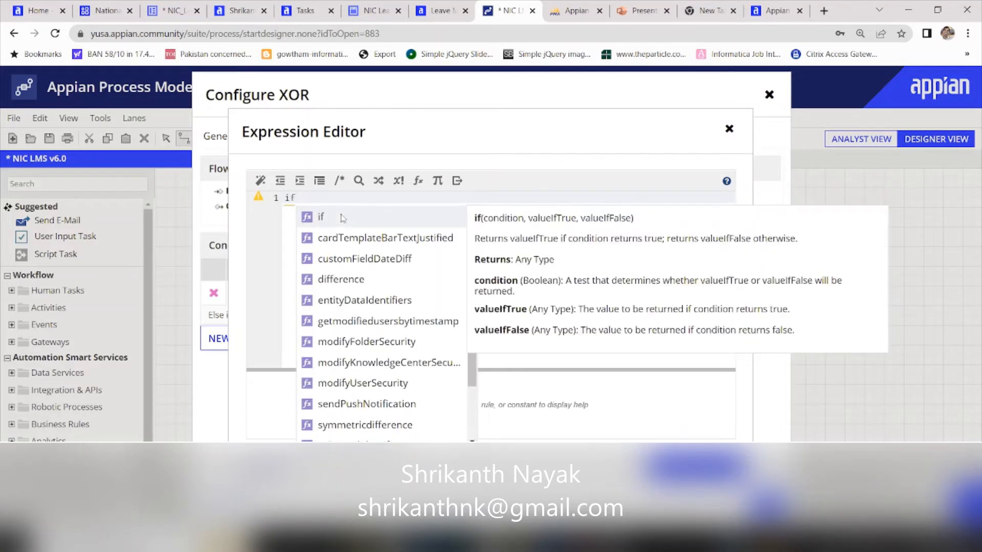
pyautogui.press('BackSpace')
pyautogui.press('BackSpace')
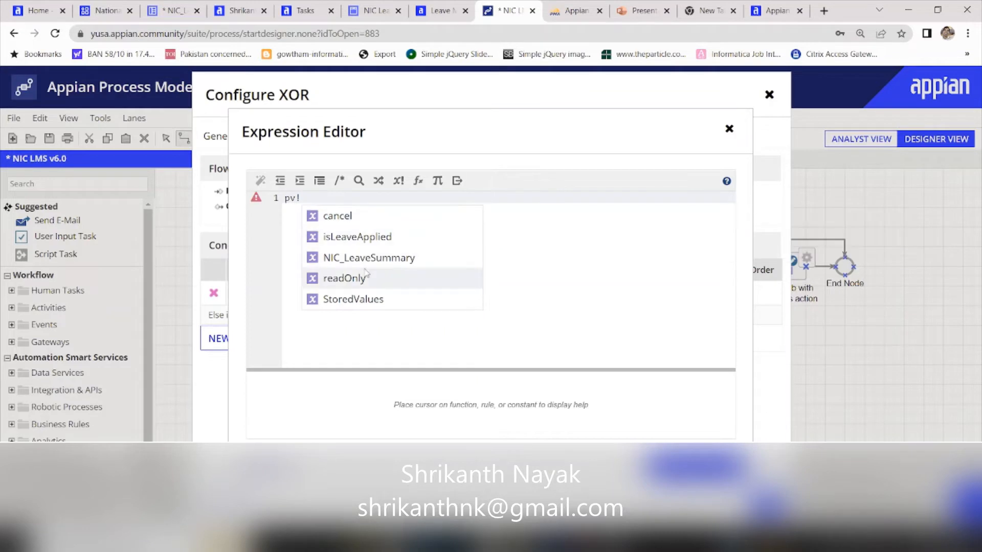
pyautogui.click(372, 259)
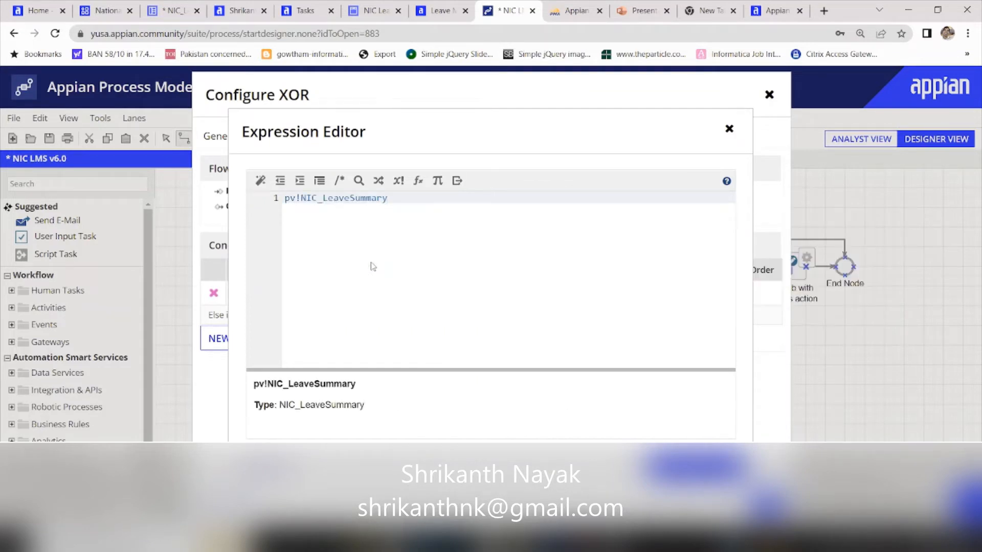
pyautogui.write('.l')
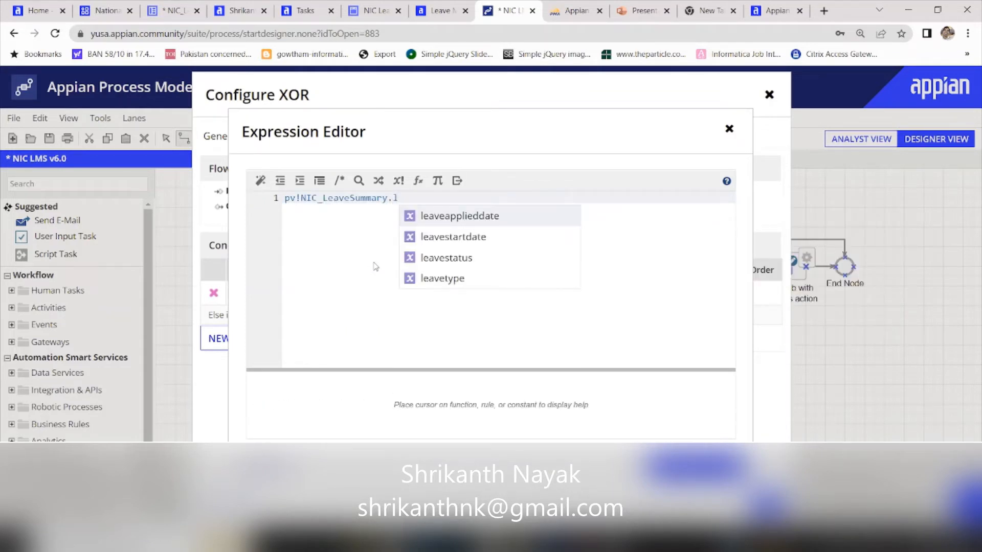
pyautogui.click(436, 282)
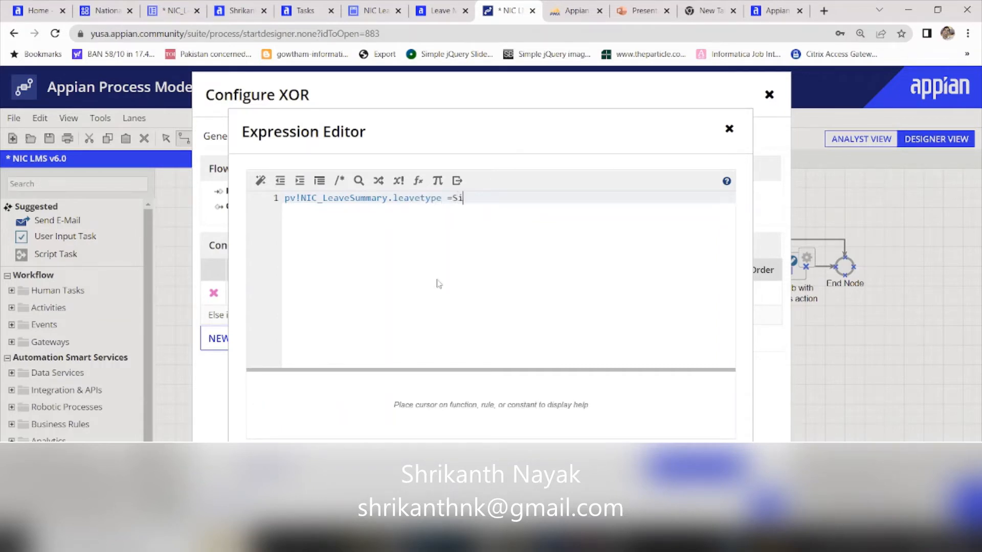
pyautogui.press('BackSpace')
pyautogui.press('BackSpace')
pyautogui.write('"Sick')
pyautogui.click(694, 468)
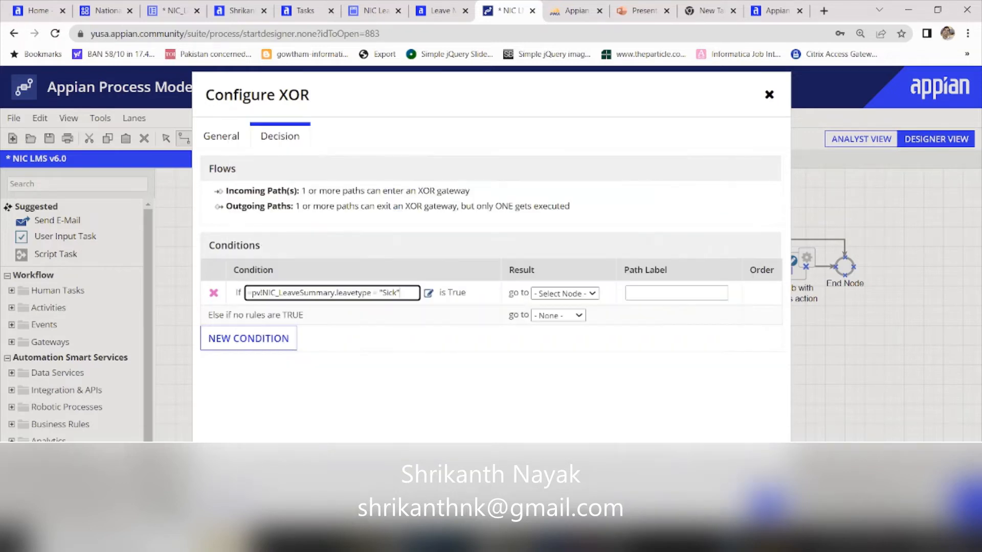
# Route the XOR gateway to End Node when the condition is true and to Script Task when no rules are true
pyautogui.click(594, 295)
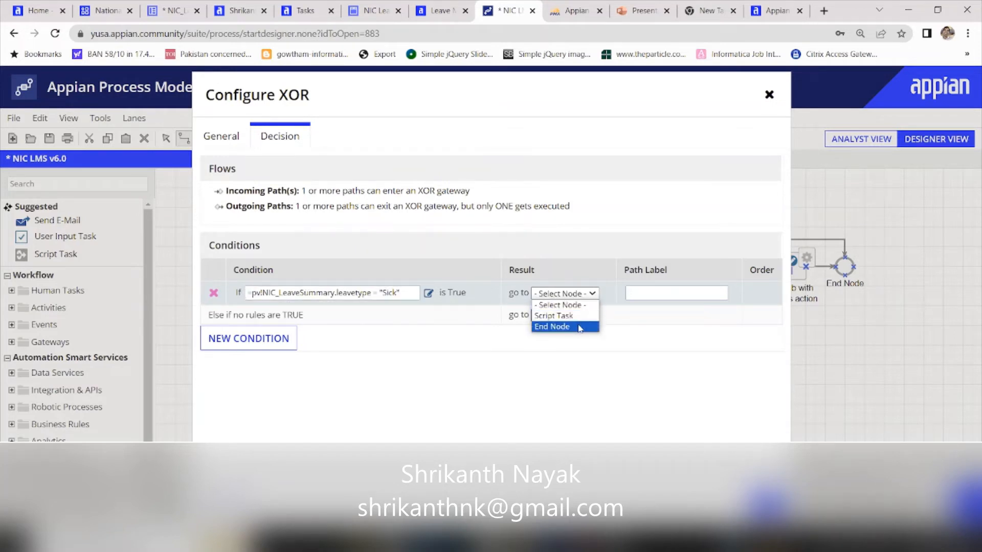
pyautogui.click(552, 326)
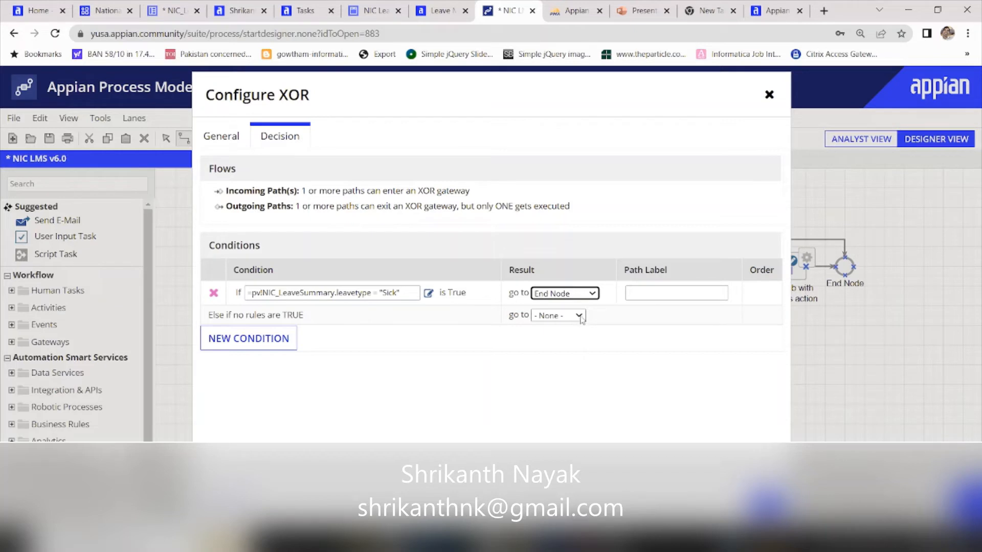
pyautogui.click(582, 316)
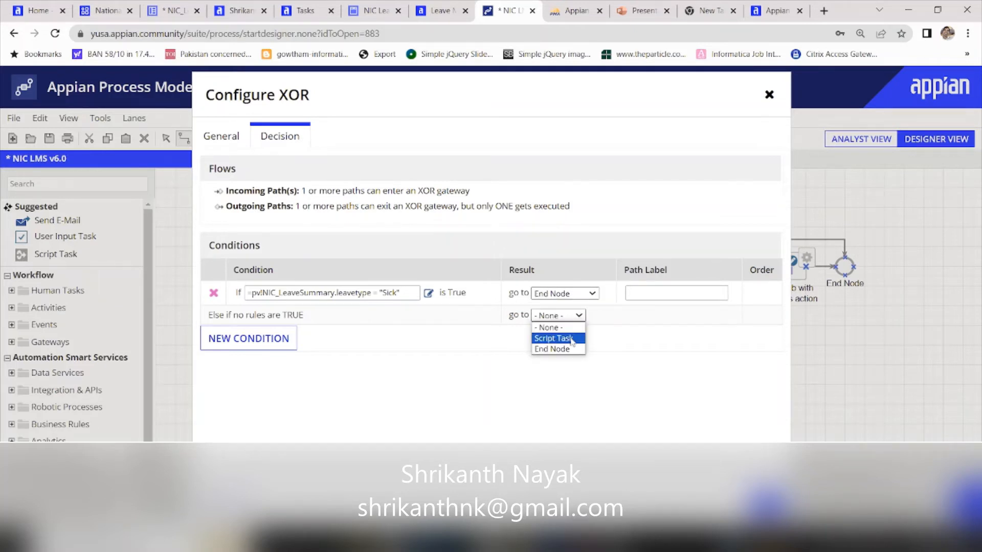
pyautogui.click(572, 335)
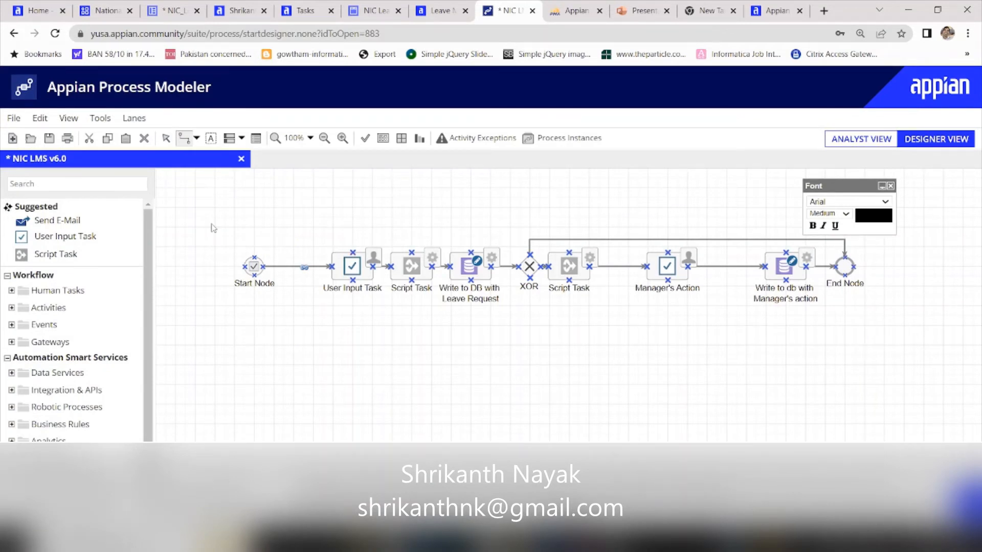
# Save and publish the NIC LMS process model
pyautogui.click(13, 119)
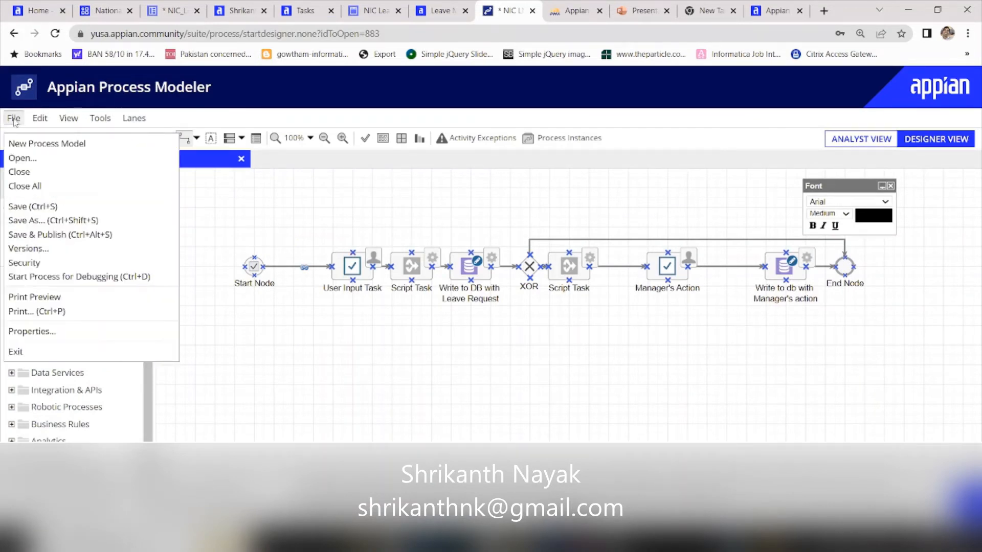
pyautogui.click(47, 237)
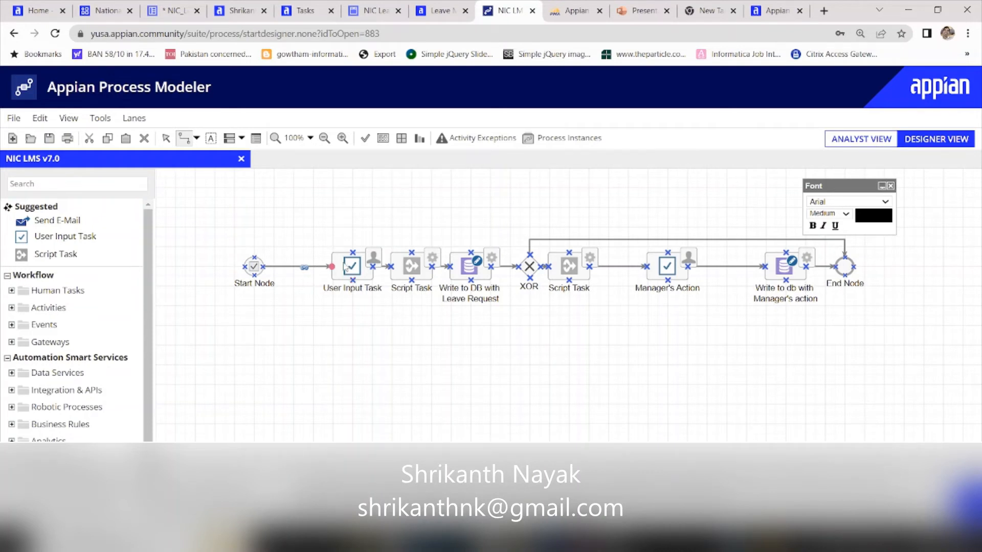
# Start the process for debugging and submit a Sick leave request from 08/15/2022 with return to office on 08/17/2022
pyautogui.click(14, 118)
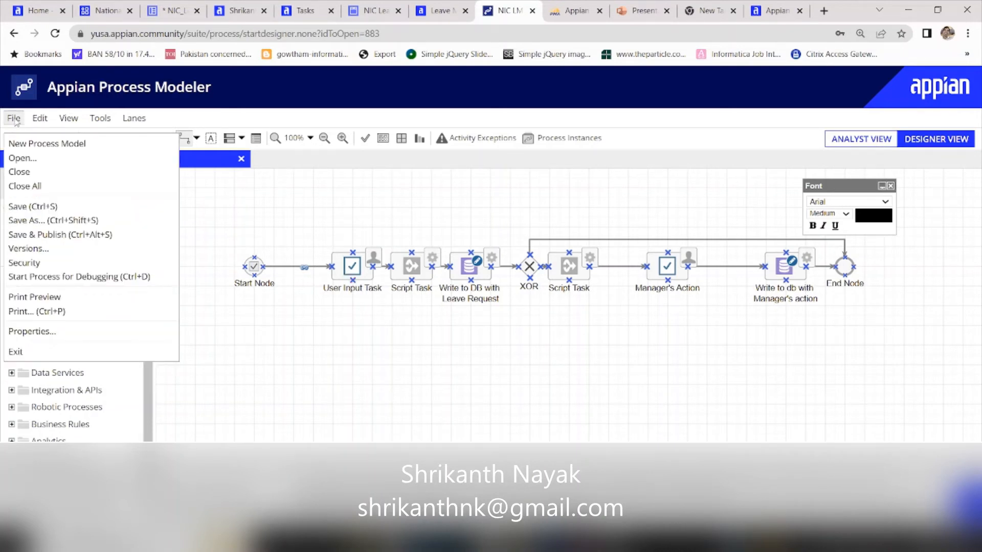
pyautogui.click(56, 276)
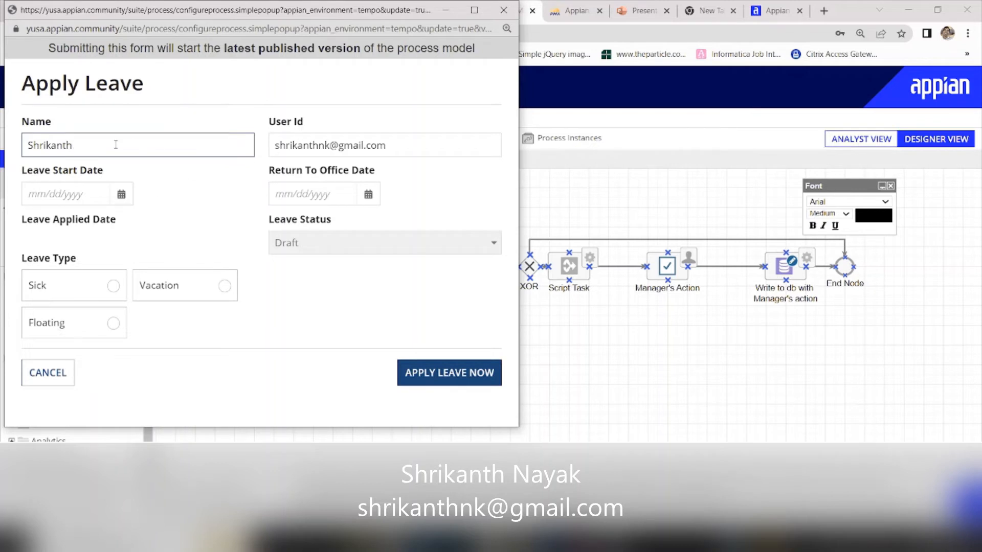
pyautogui.click(123, 195)
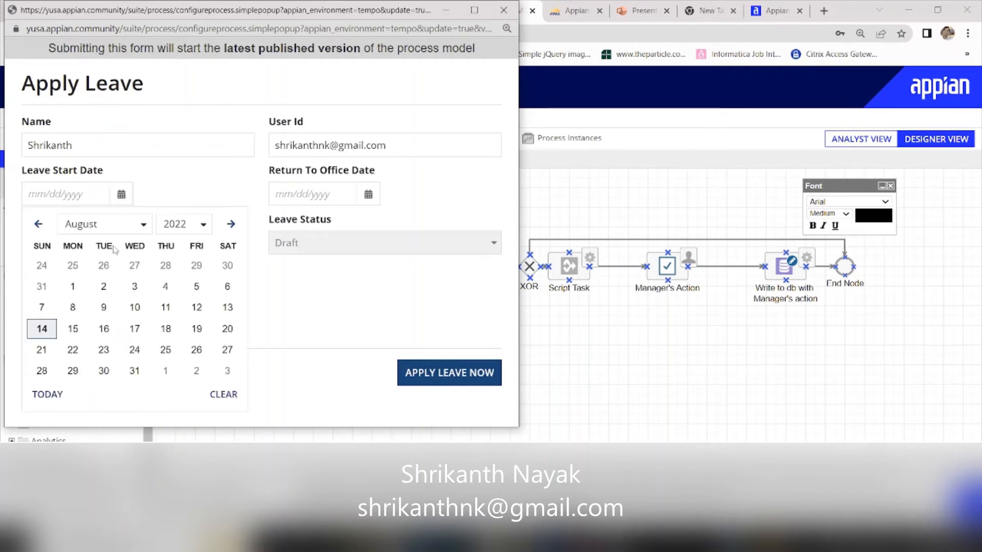
pyautogui.click(73, 333)
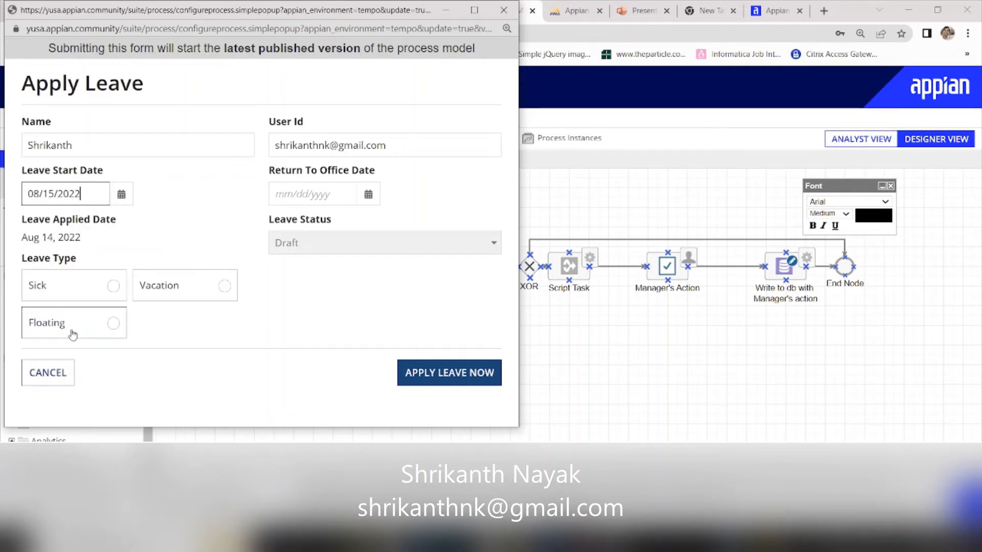
pyautogui.click(368, 194)
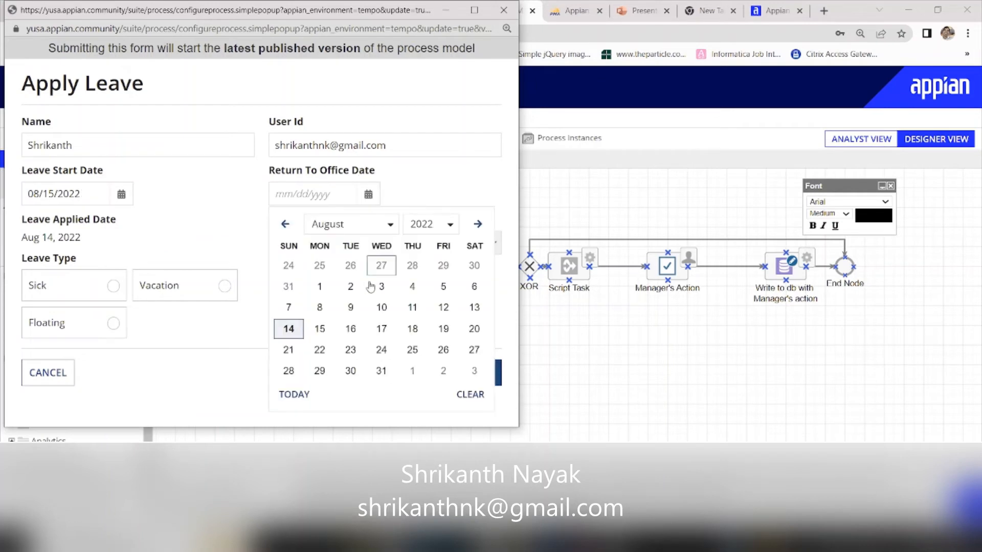
pyautogui.click(383, 330)
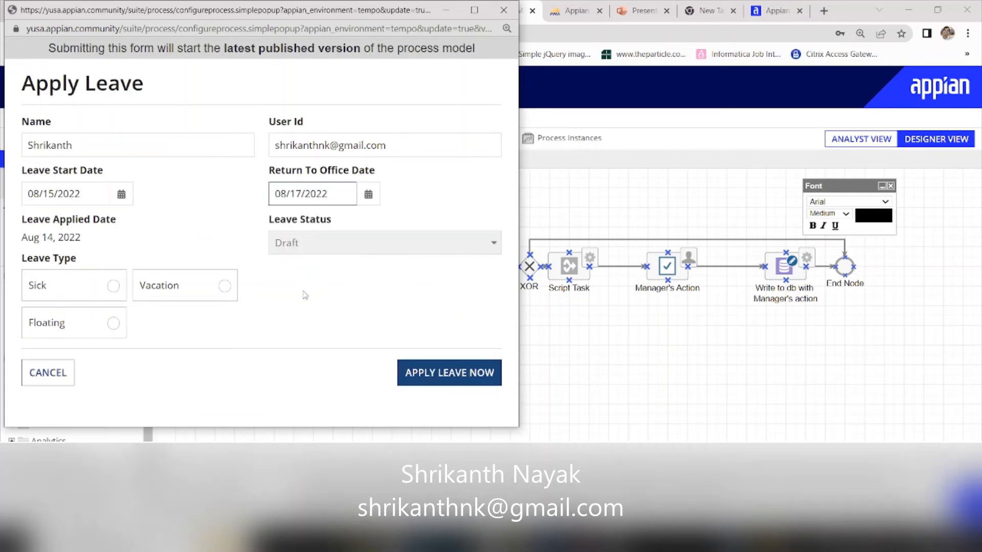
pyautogui.click(114, 286)
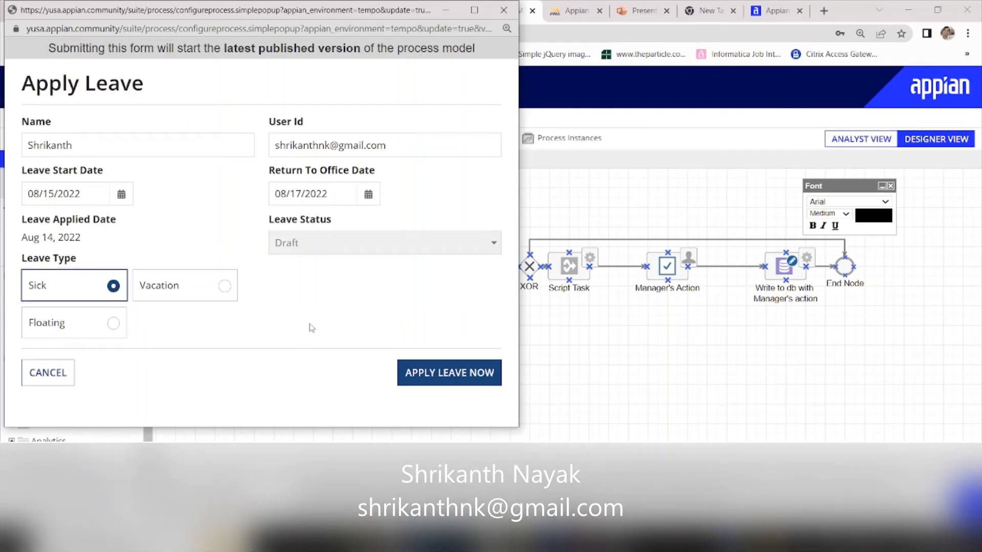
pyautogui.click(418, 373)
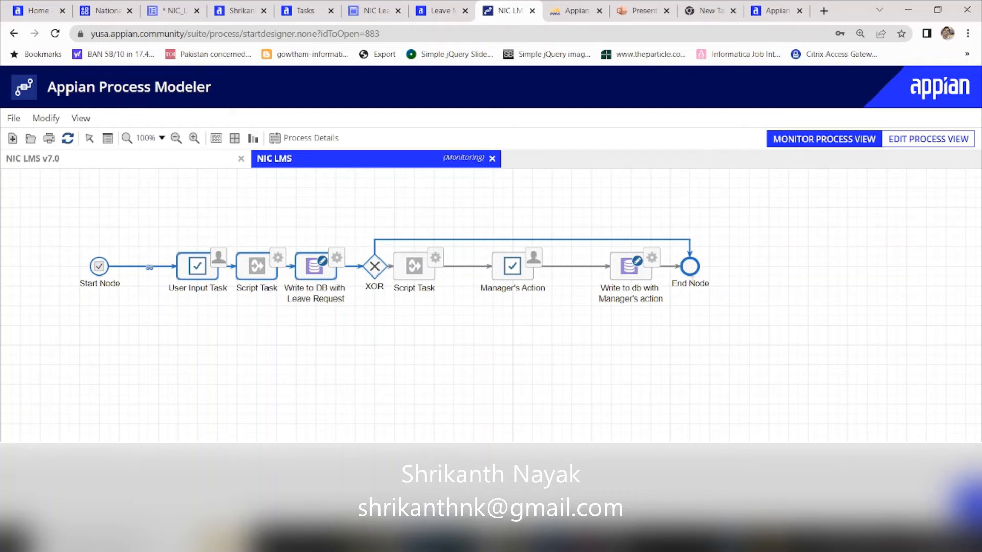
# Switch to phpMyAdmin and reload the LeaveSummary table to check the submitted request, returning to close the process monitoring view
pyautogui.click(573, 8)
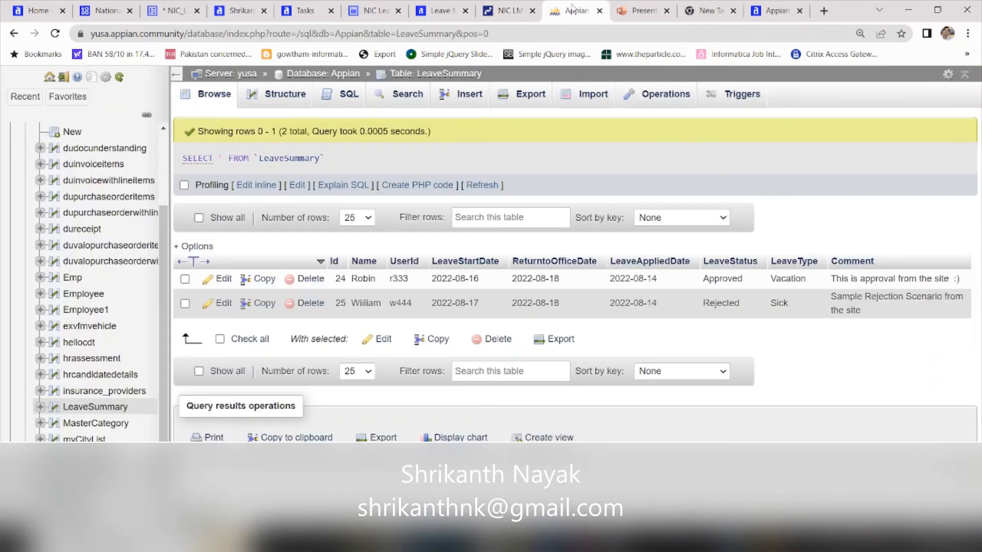
pyautogui.click(215, 99)
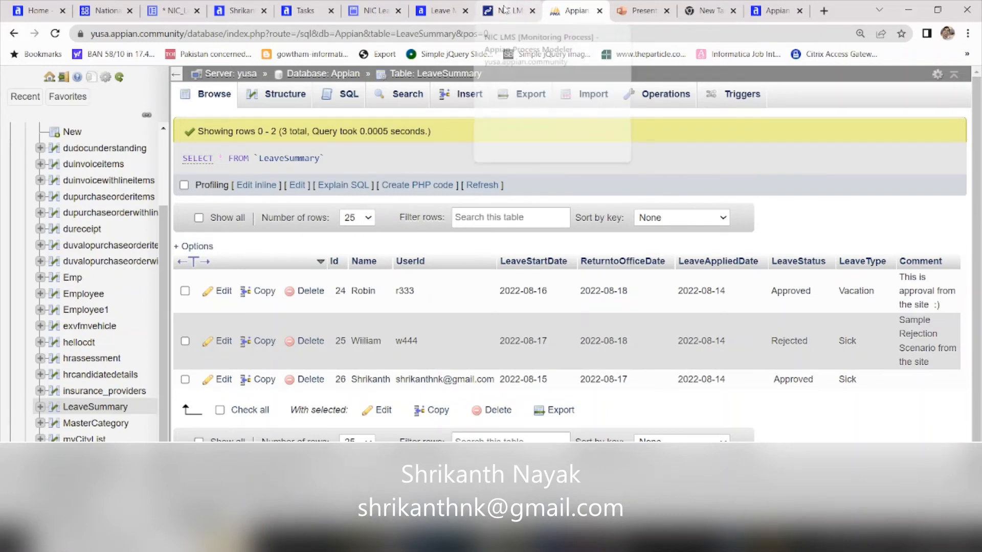
pyautogui.click(504, 9)
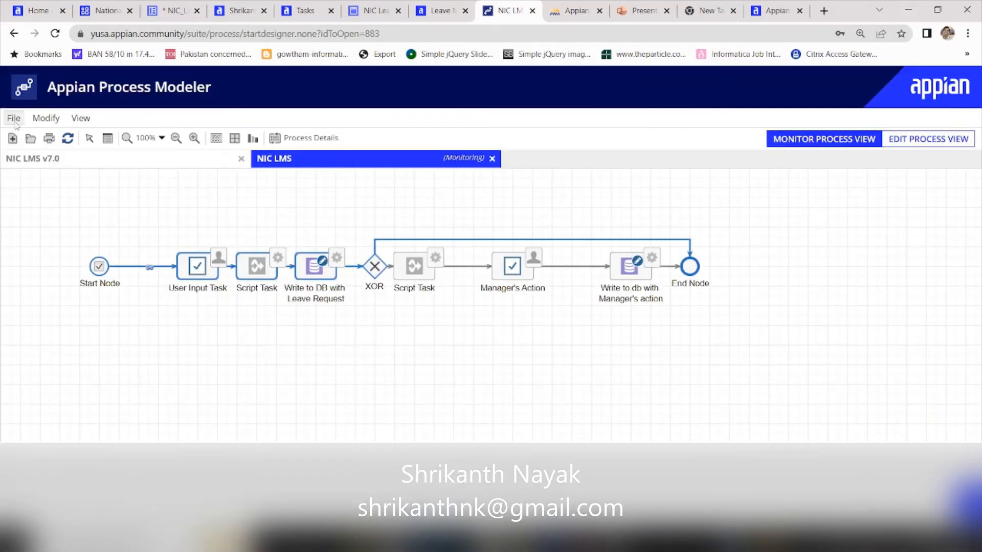
pyautogui.click(491, 160)
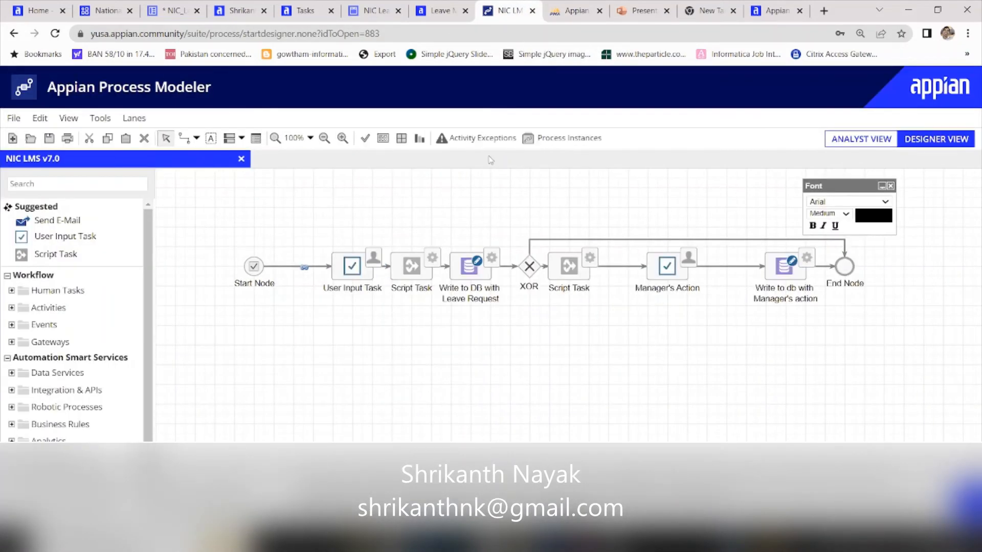
# Debug the process with a Vacation leave from 08/17/2022 to 08/18/2022, and check its refreshed flow in the monitoring view
pyautogui.click(14, 118)
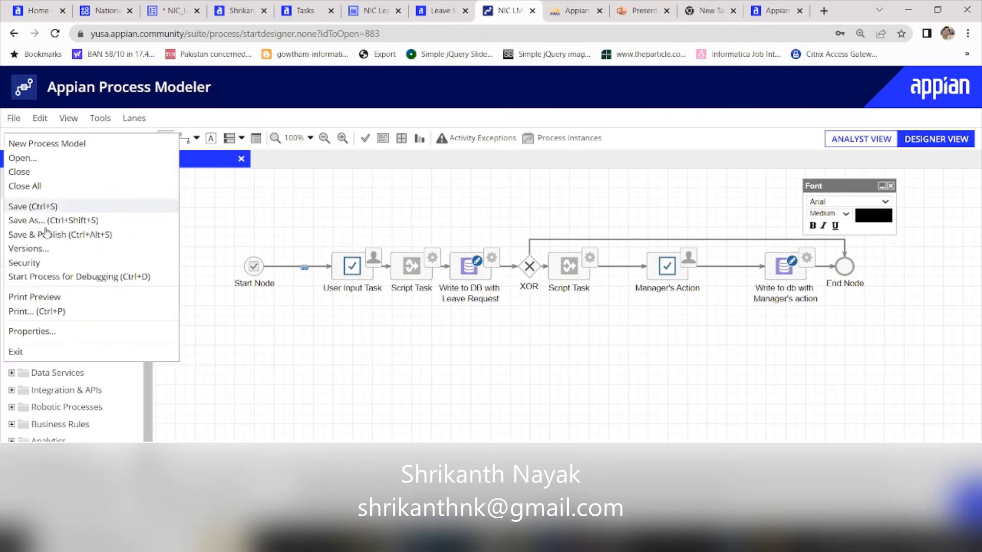
pyautogui.click(52, 277)
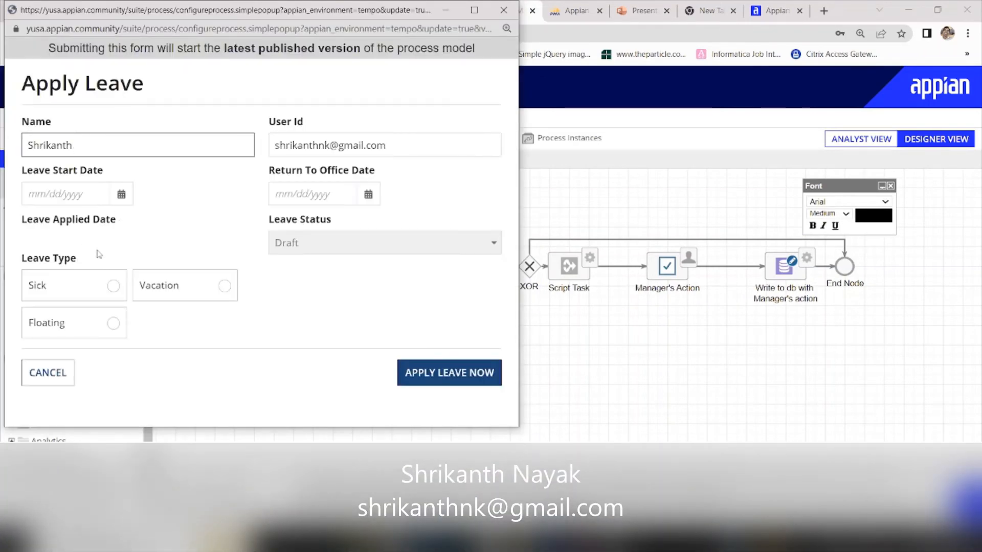
pyautogui.click(121, 195)
pyautogui.click(136, 330)
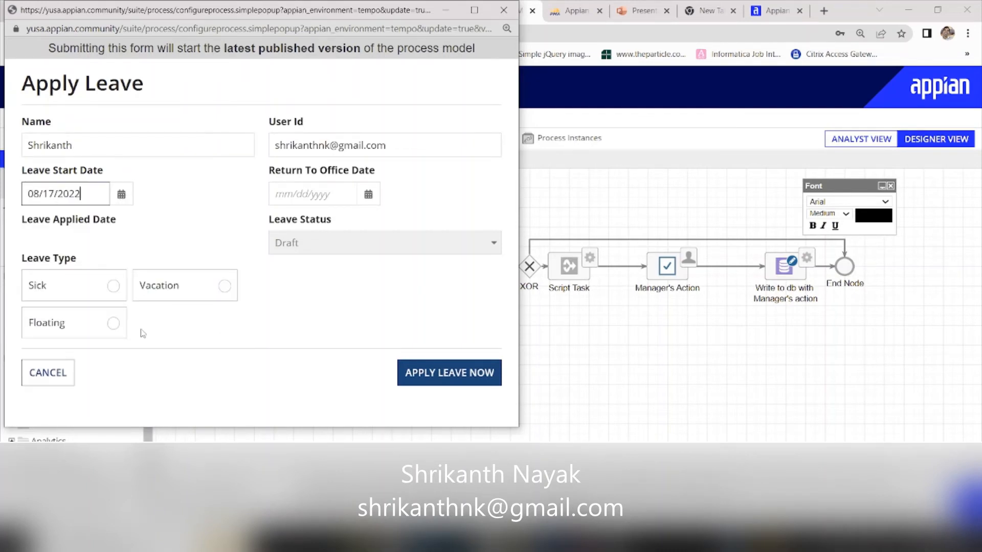
pyautogui.click(379, 196)
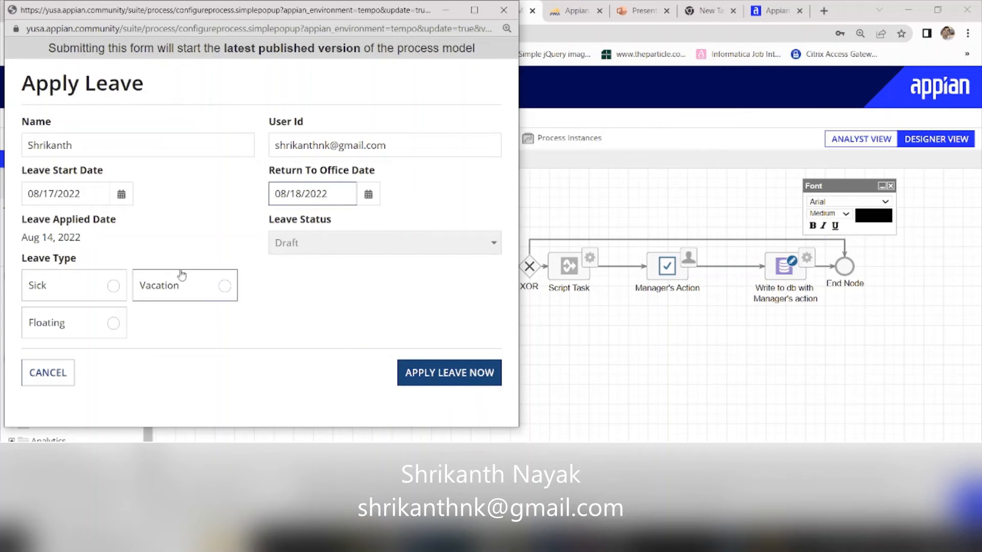
pyautogui.click(225, 289)
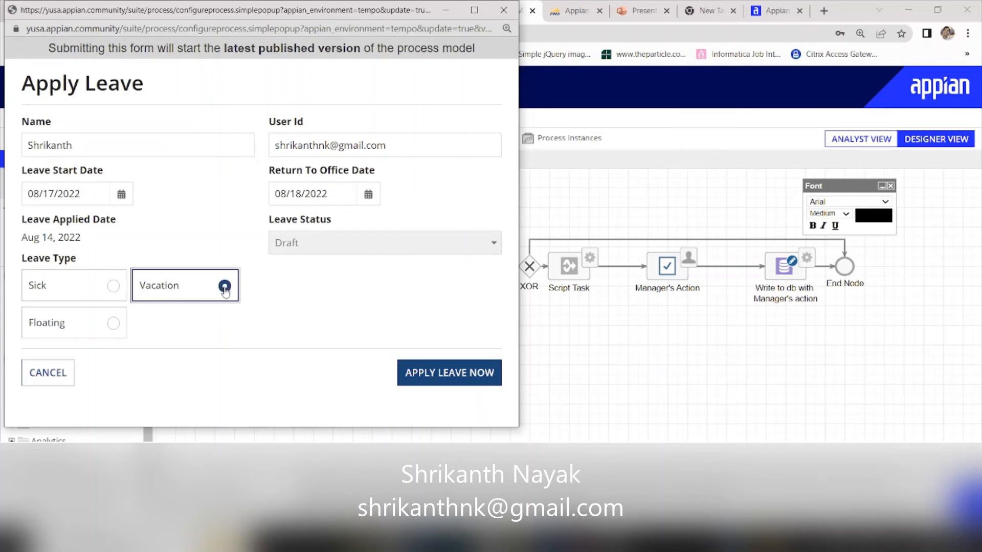
pyautogui.click(459, 379)
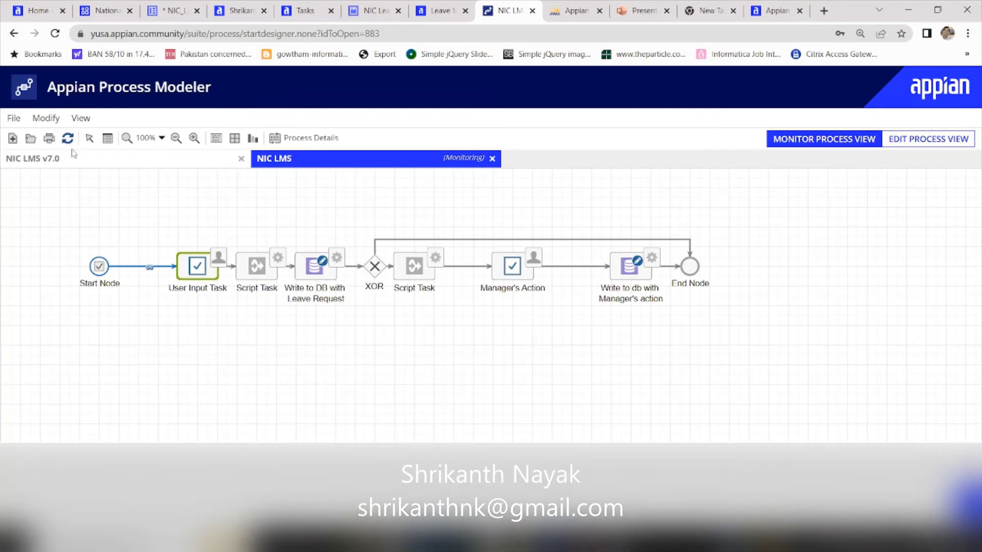
pyautogui.click(71, 141)
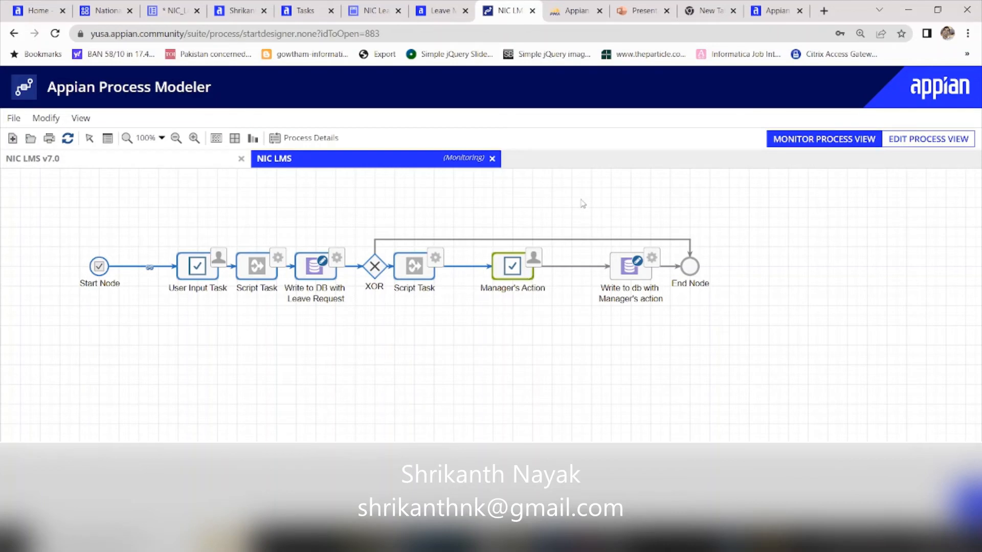
pyautogui.click(492, 160)
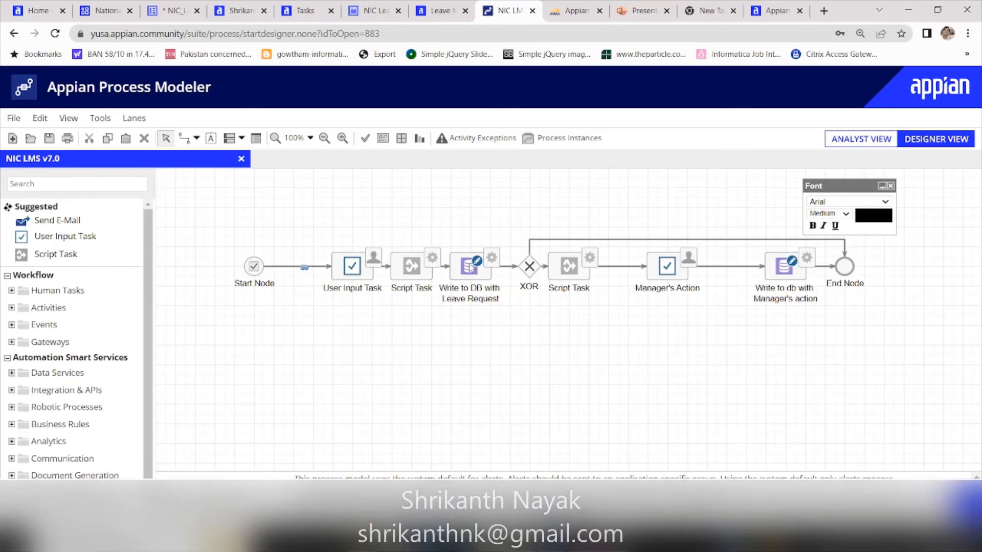
# Open the properties of the Script Task before Write to DB with Leave Request and delete its Param1 node input
pyautogui.rightClick(416, 271)
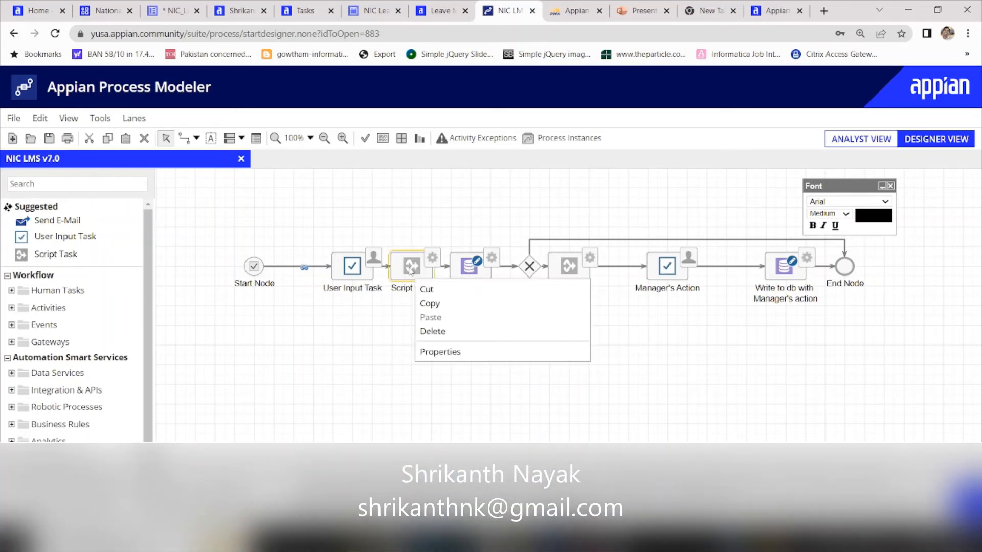
pyautogui.click(430, 353)
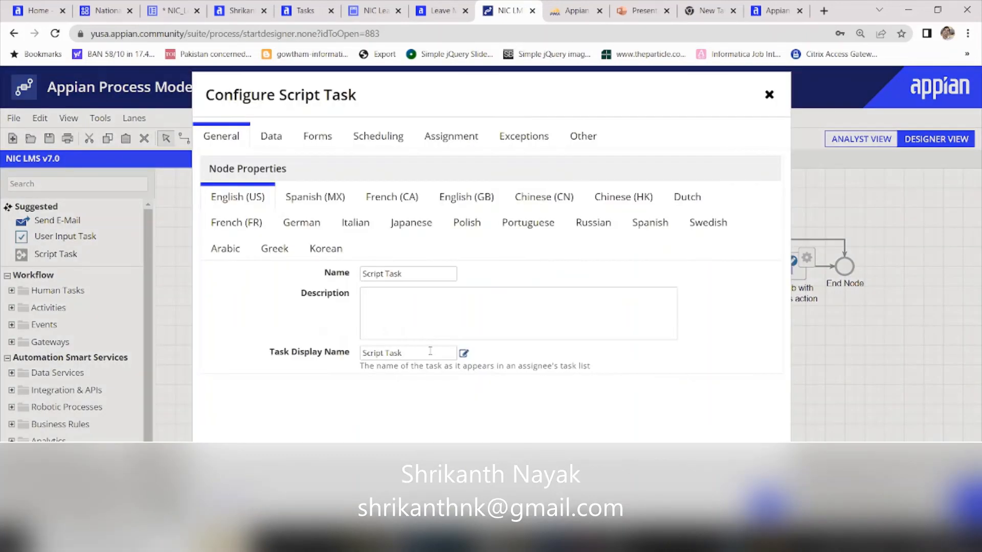
pyautogui.click(270, 137)
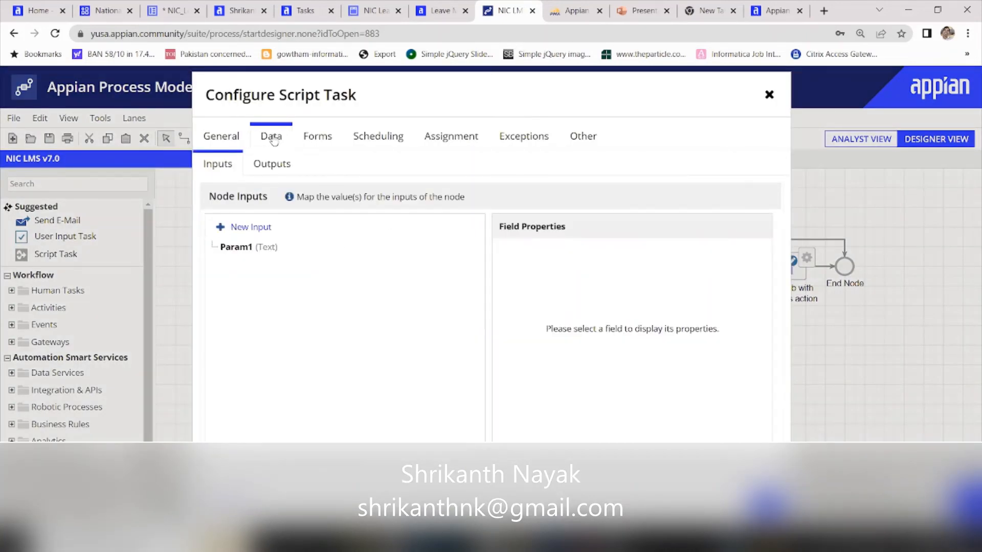
pyautogui.click(250, 248)
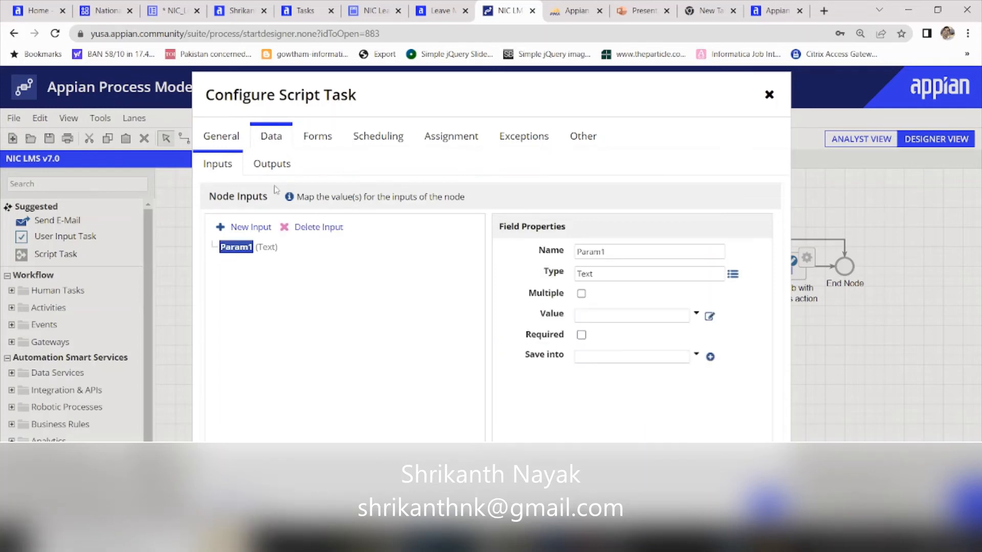
pyautogui.click(280, 165)
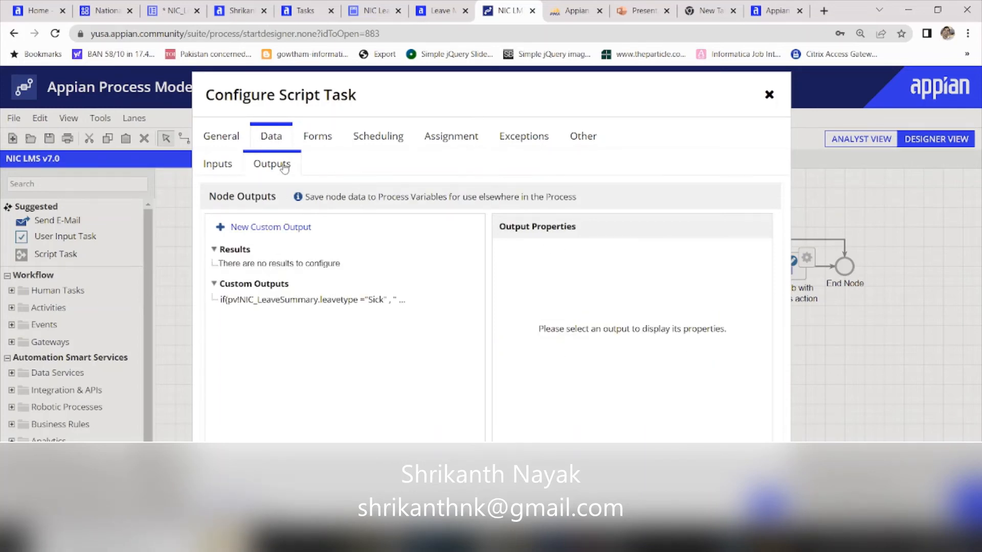
pyautogui.click(218, 164)
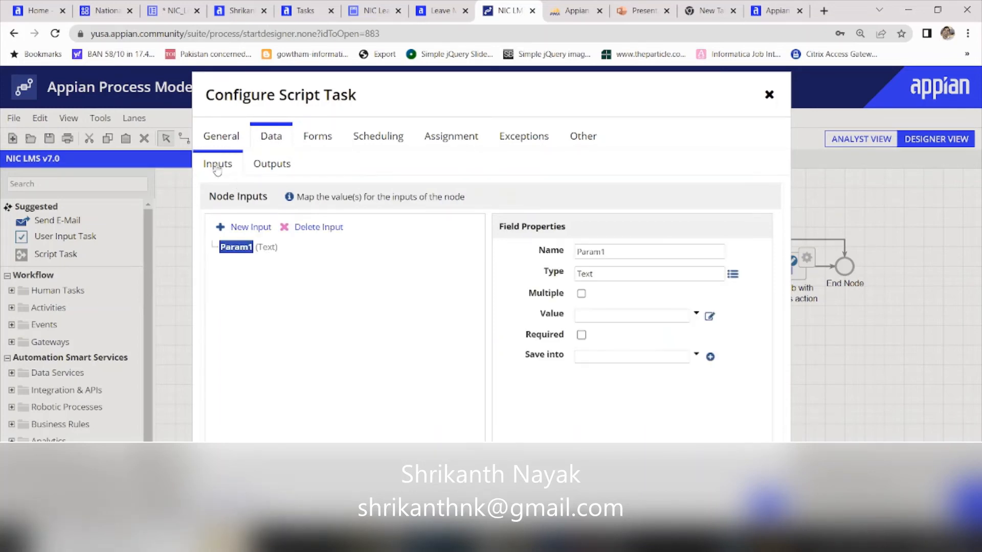
pyautogui.click(294, 228)
# Add a custom output to the Script Task with expression if(pv!NIC_LeaveSummary.leavetype ="Sick" , " Approved" ,pv!NIC_LeaveSummary.leavetype)
pyautogui.click(271, 166)
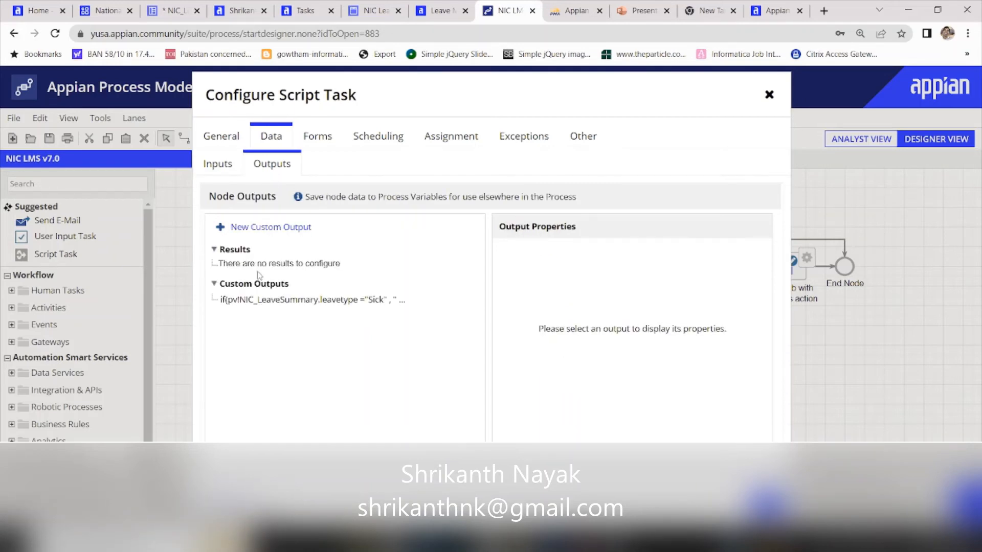
pyautogui.click(271, 228)
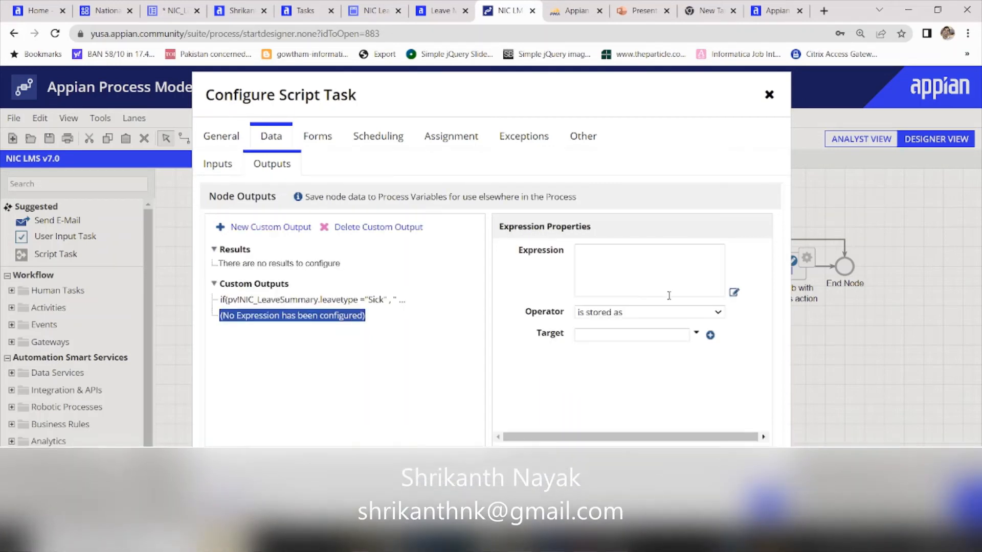
pyautogui.click(734, 295)
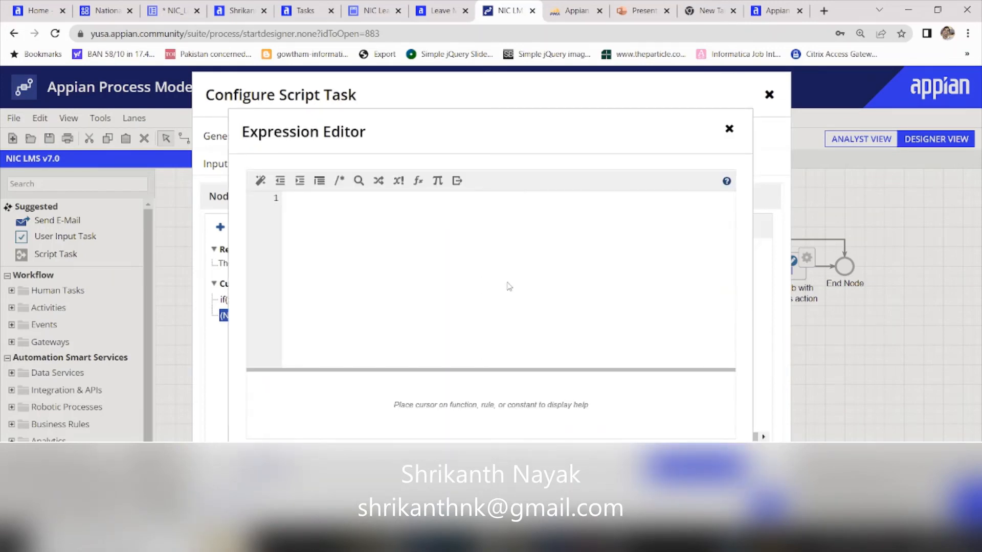
pyautogui.click(378, 237)
pyautogui.write('if(pv!NIC_LeaveSummary.leavetype ="Sick" , " Approved" ,pv!NIC_LeaveSummary.leavetype)')
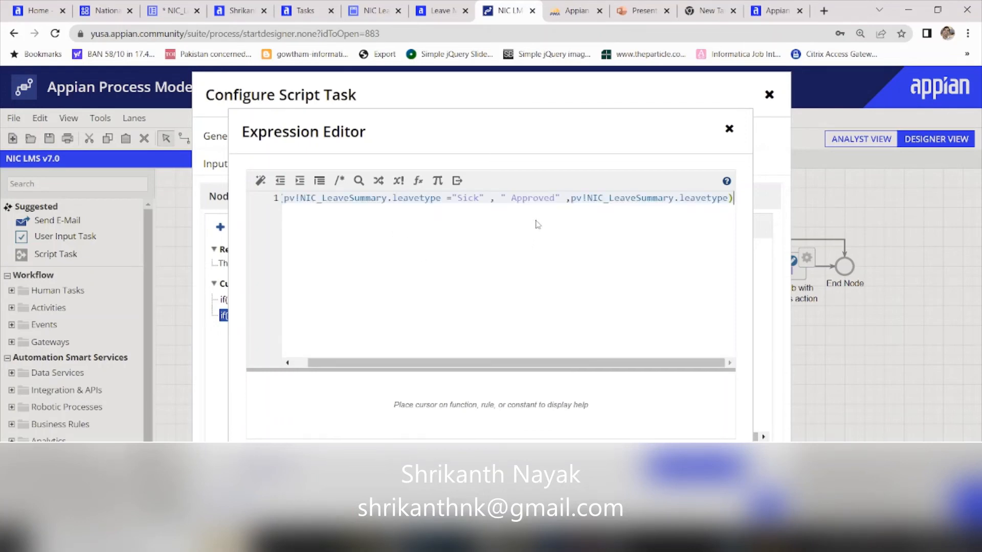
# Change the new output's true value to " Auto Approved and managers approval is not required" on its own line of the expression
pyautogui.moveTo(347, 369); pyautogui.dragTo(310, 365)
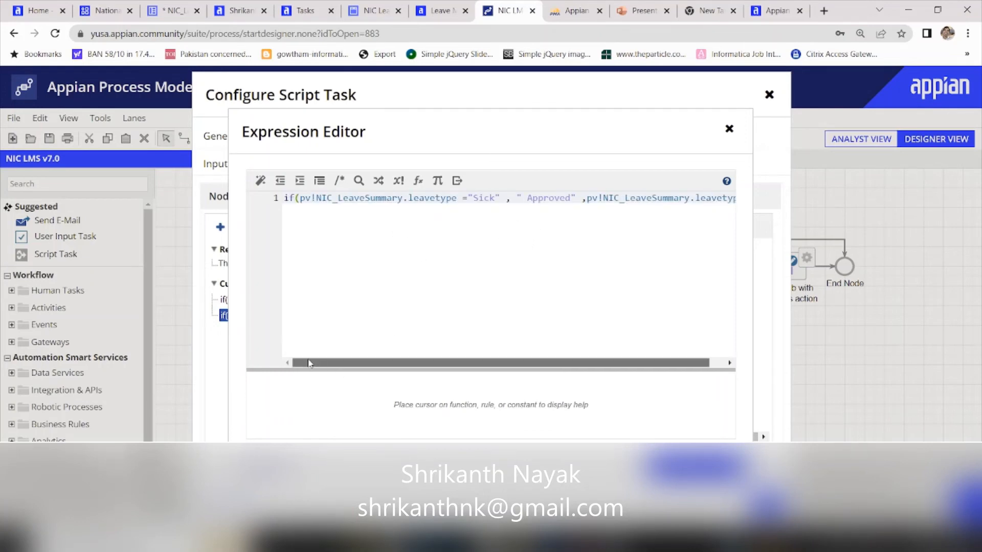
pyautogui.click(513, 199)
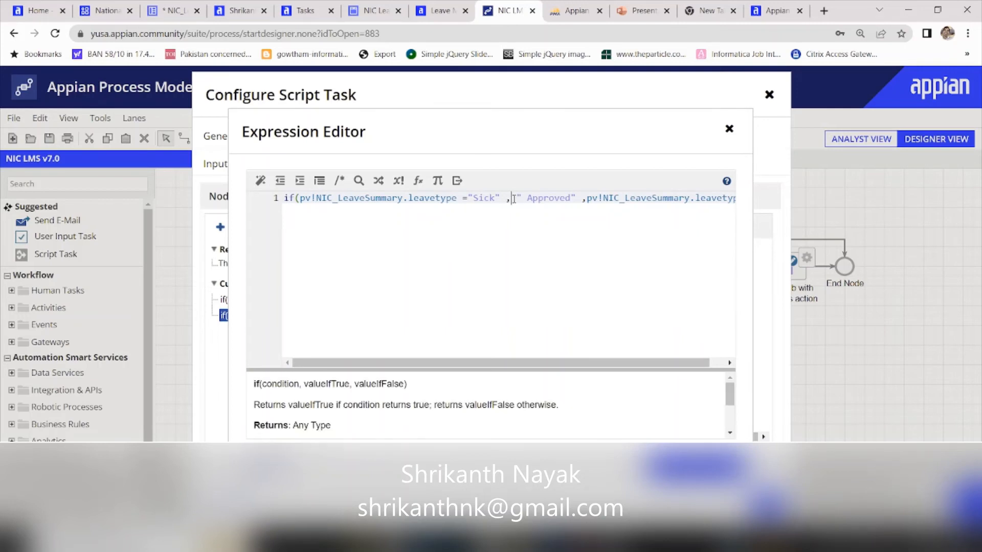
pyautogui.press('Return')
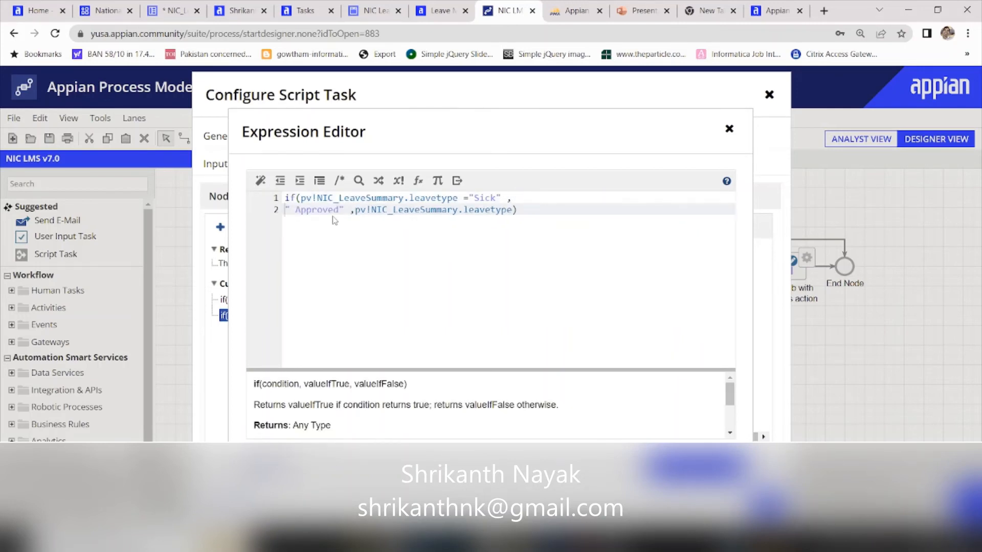
pyautogui.doubleClick(317, 211)
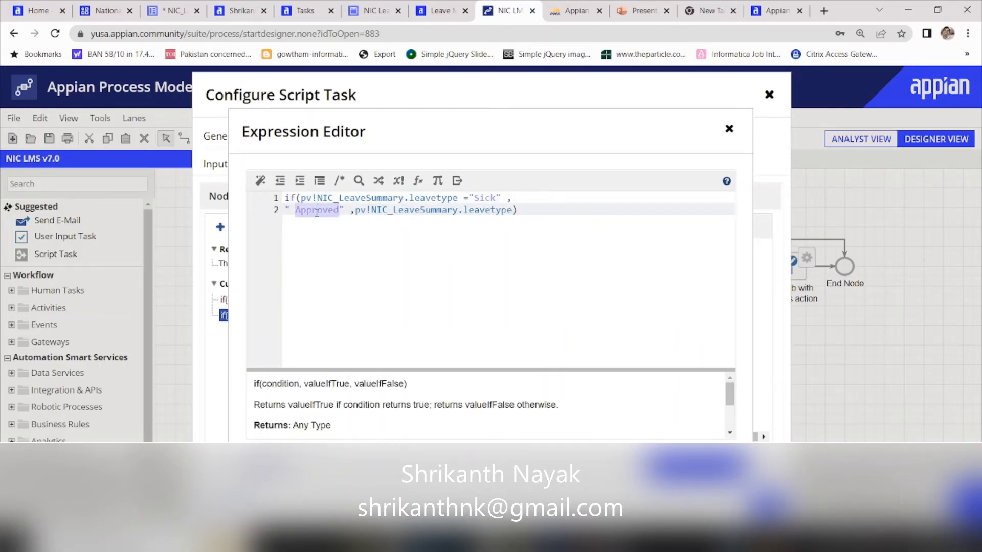
pyautogui.write('Auto')
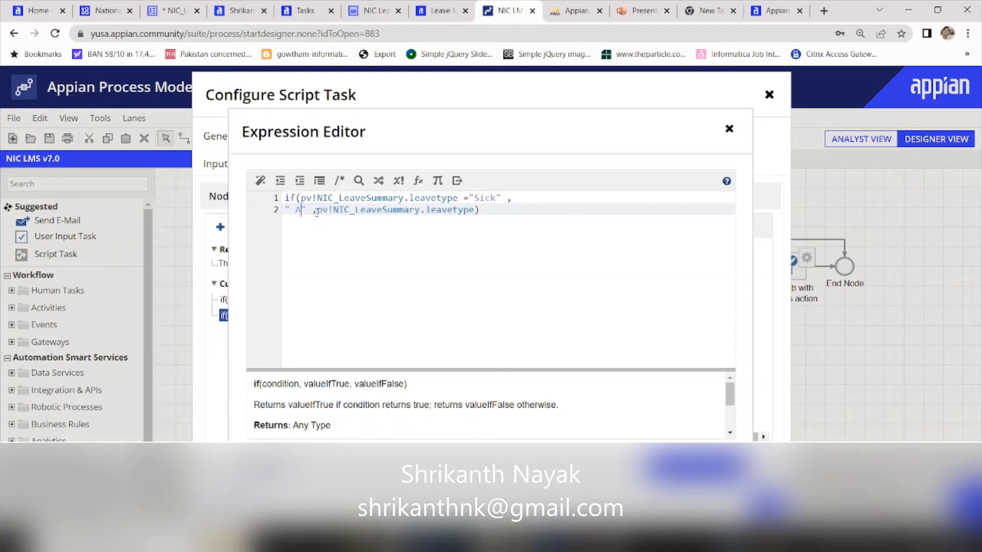
pyautogui.write(' Approv')
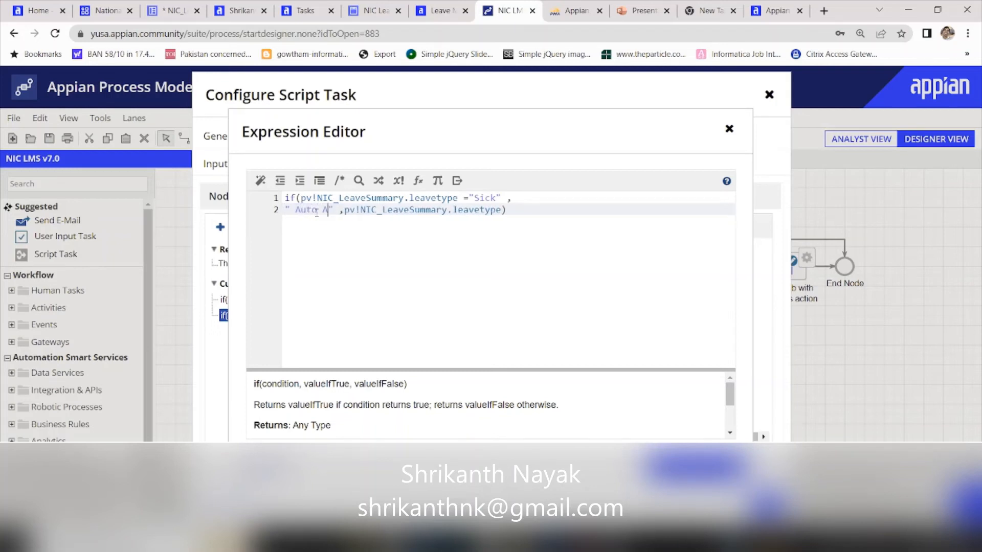
pyautogui.write('ed and ')
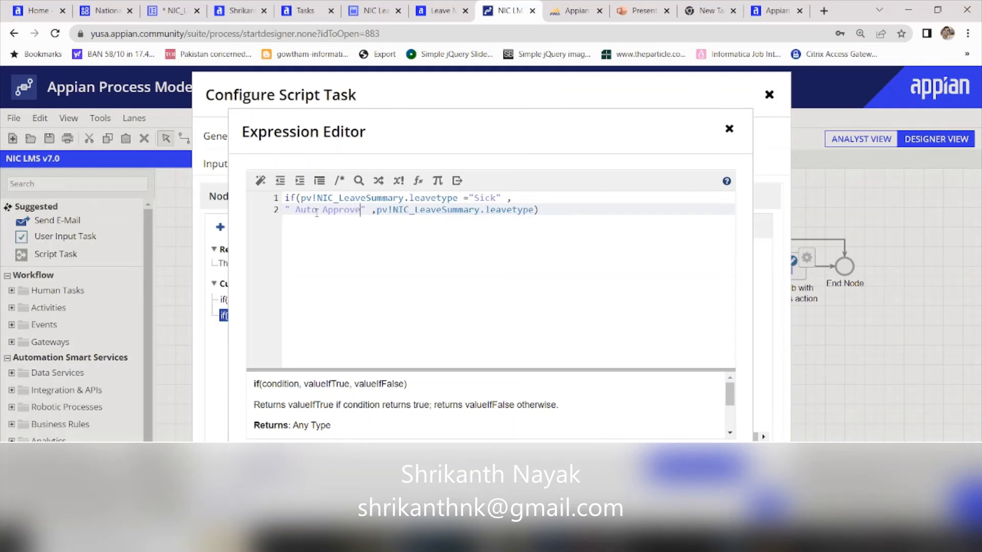
pyautogui.write('managers')
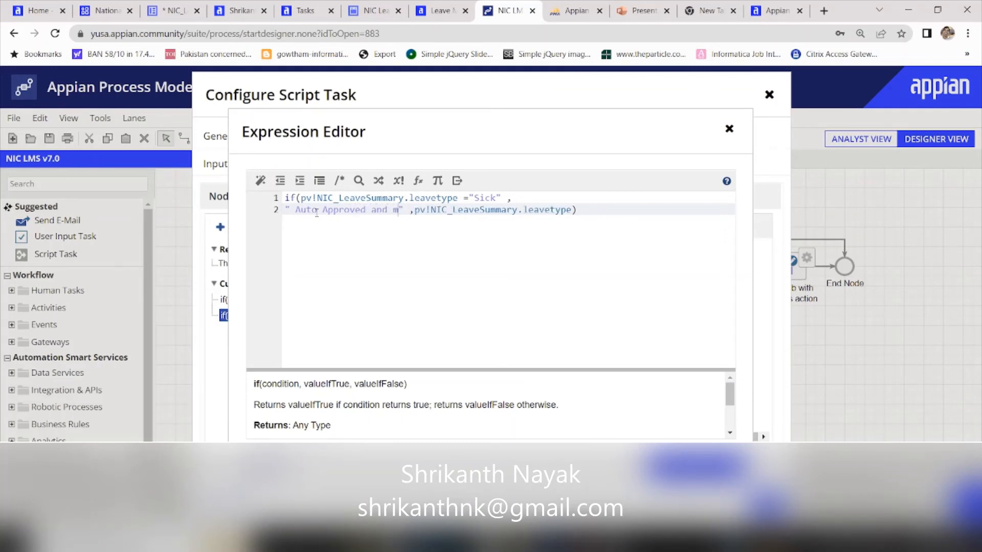
pyautogui.write(' approval')
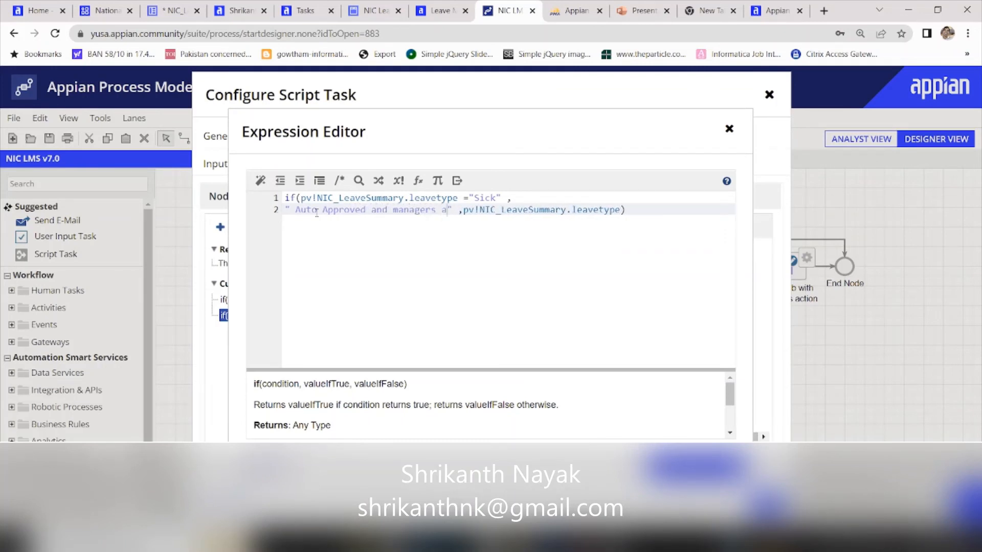
pyautogui.write(' is not ')
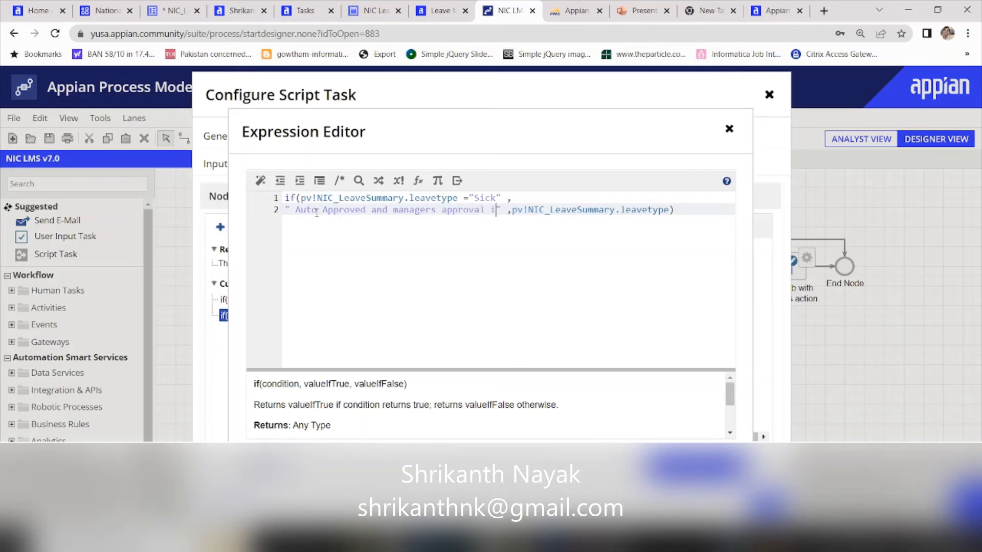
pyautogui.write('req')
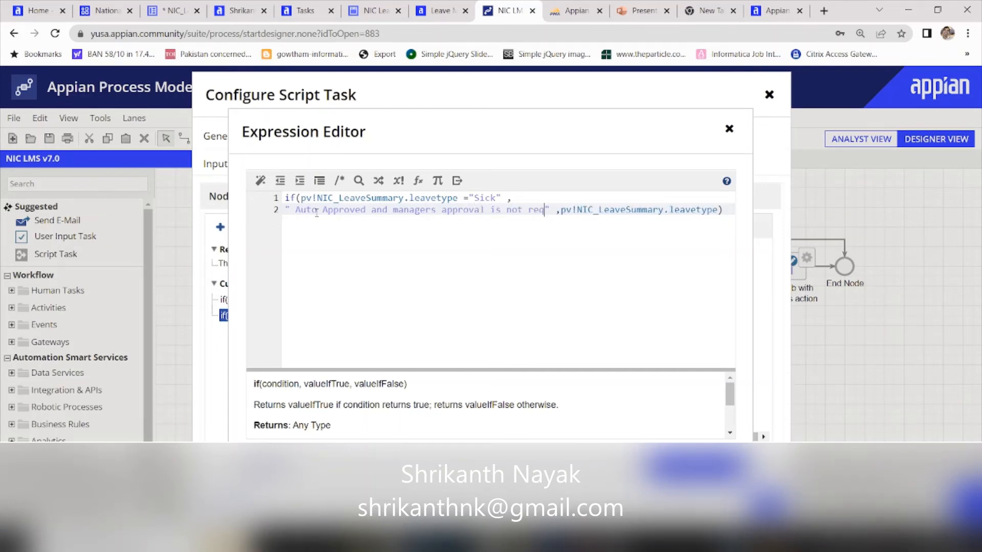
pyautogui.write('uired')
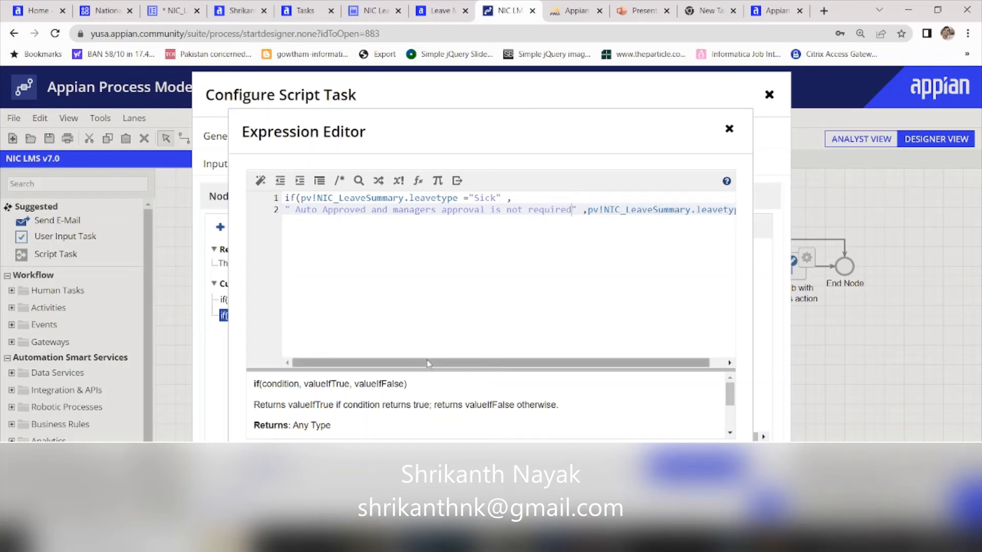
# Replace leavetype with comment in the expression's false value, making it pv!NIC_LeaveSummary.comment, and accept the expression
pyautogui.moveTo(428, 364); pyautogui.dragTo(444, 365)
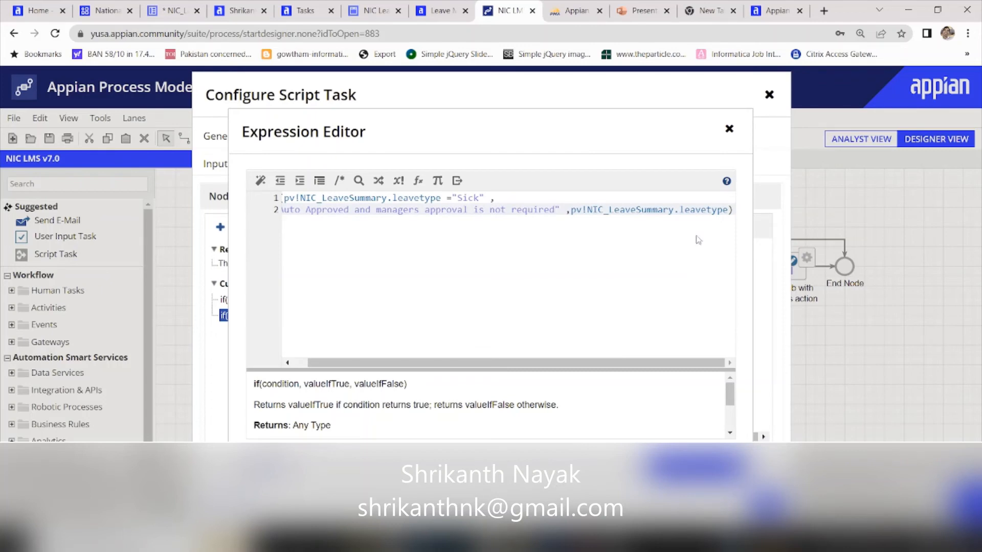
pyautogui.doubleClick(697, 209)
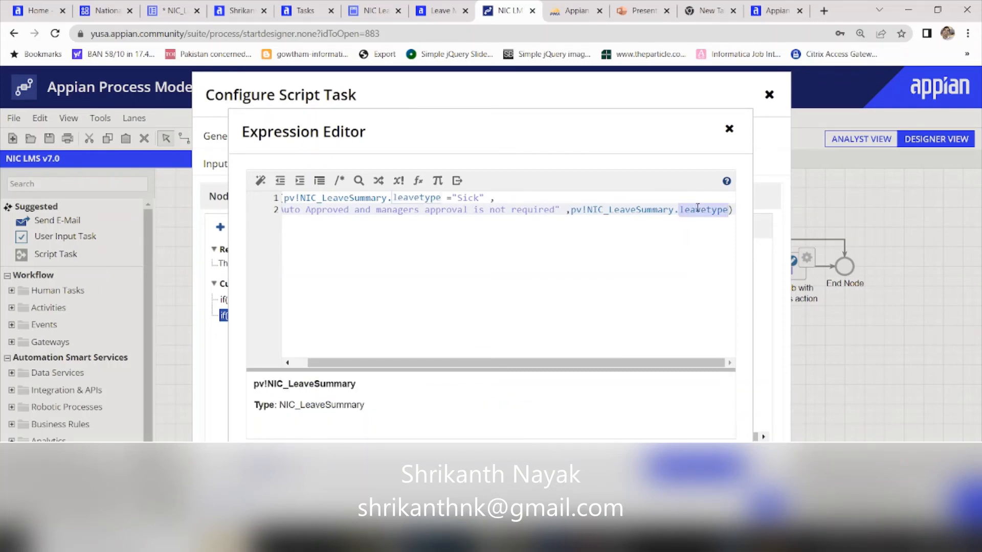
pyautogui.write('co')
pyautogui.press('Return')
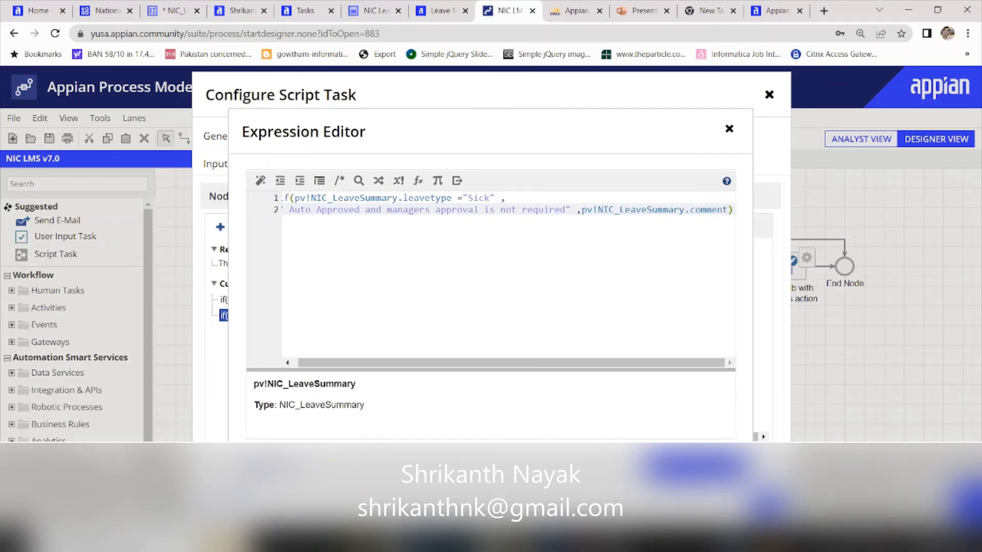
pyautogui.click(693, 466)
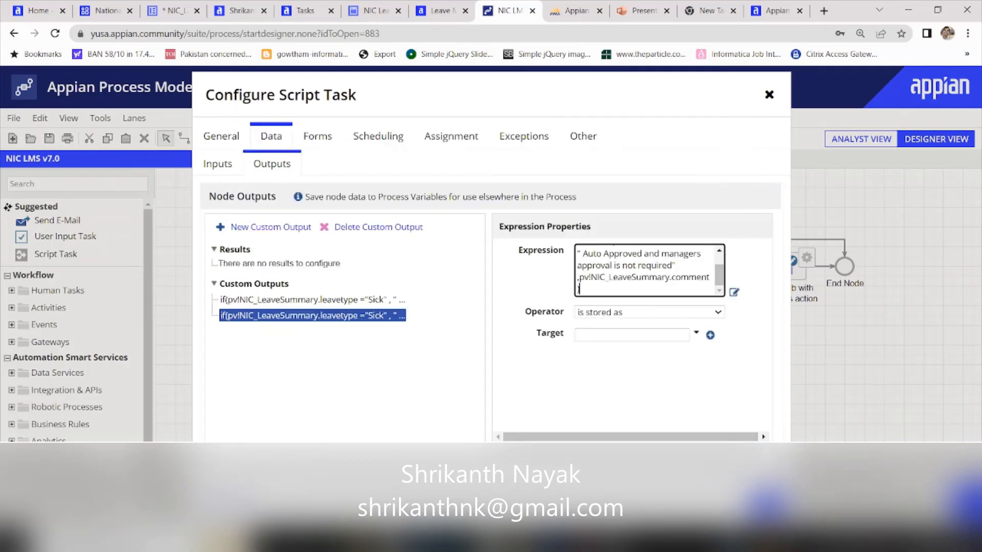
# Store the custom output in NIC_LeaveSummary.comment and confirm the Script Task configuration
pyautogui.click(696, 333)
pyautogui.moveTo(661, 366)
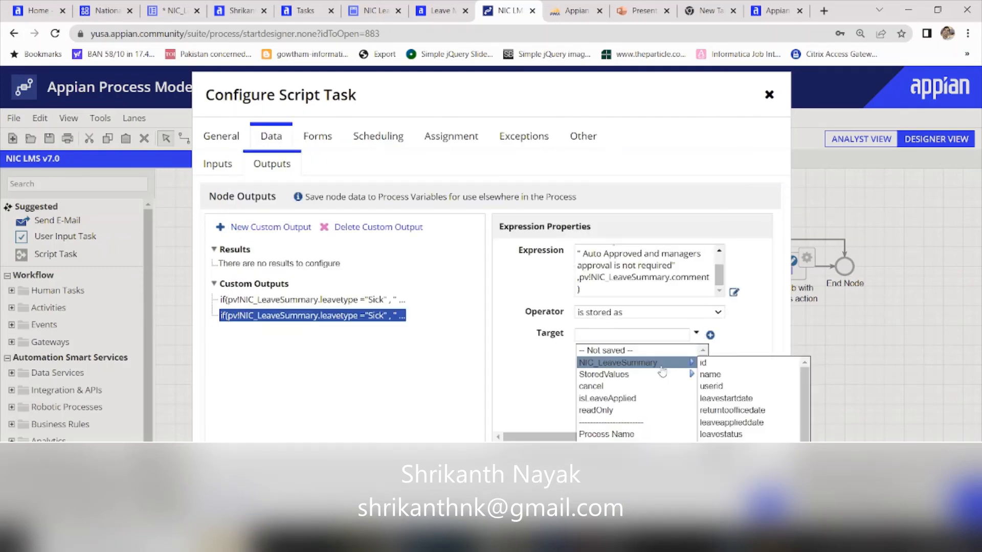
pyautogui.scroll(-1, 727, 383)
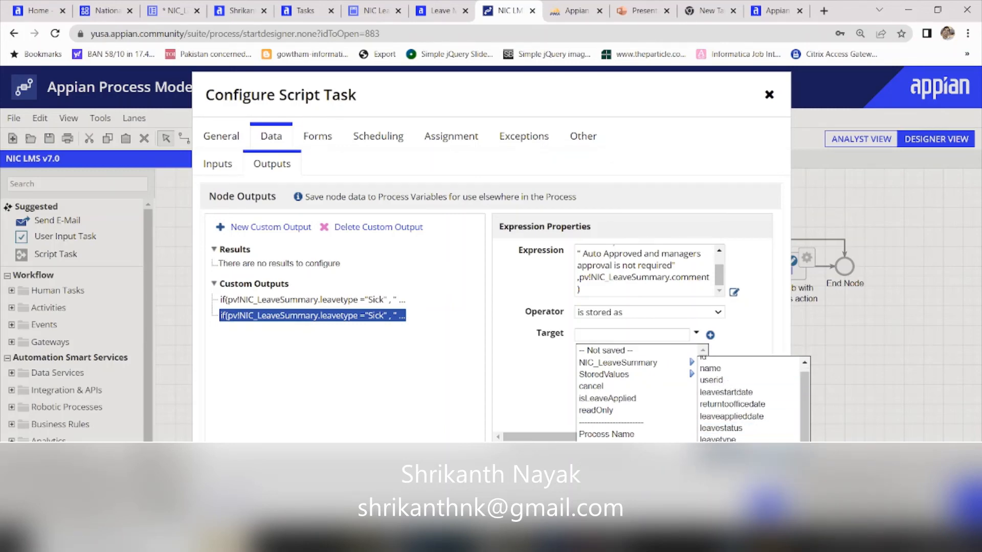
pyautogui.click(717, 453)
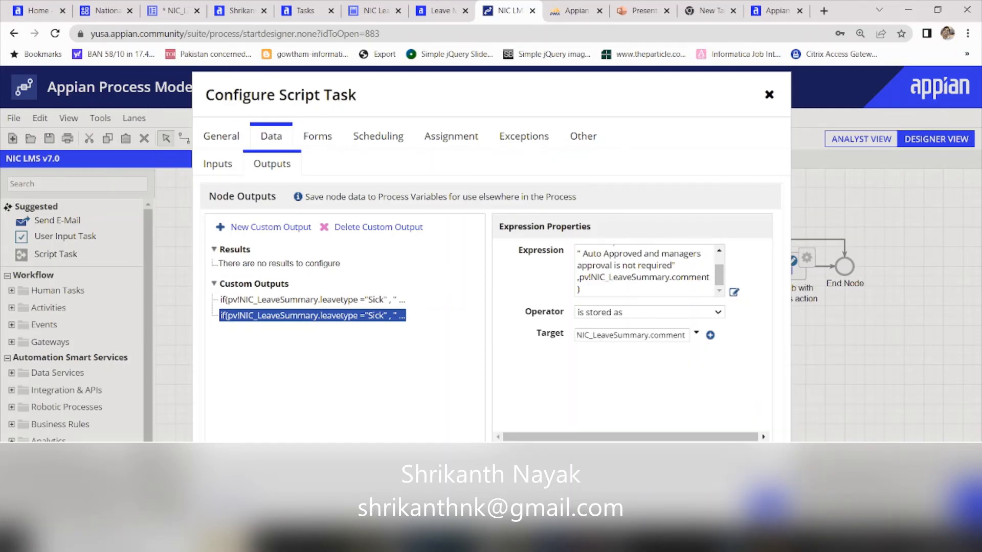
pyautogui.click(767, 503)
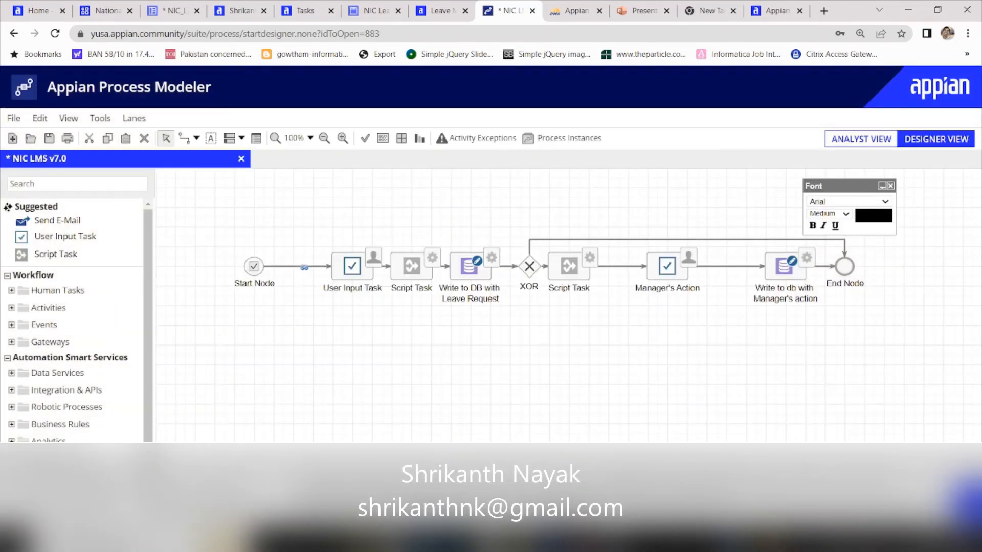
# Save and publish the NIC LMS process model and start the process for debugging
pyautogui.click(14, 118)
pyautogui.click(30, 234)
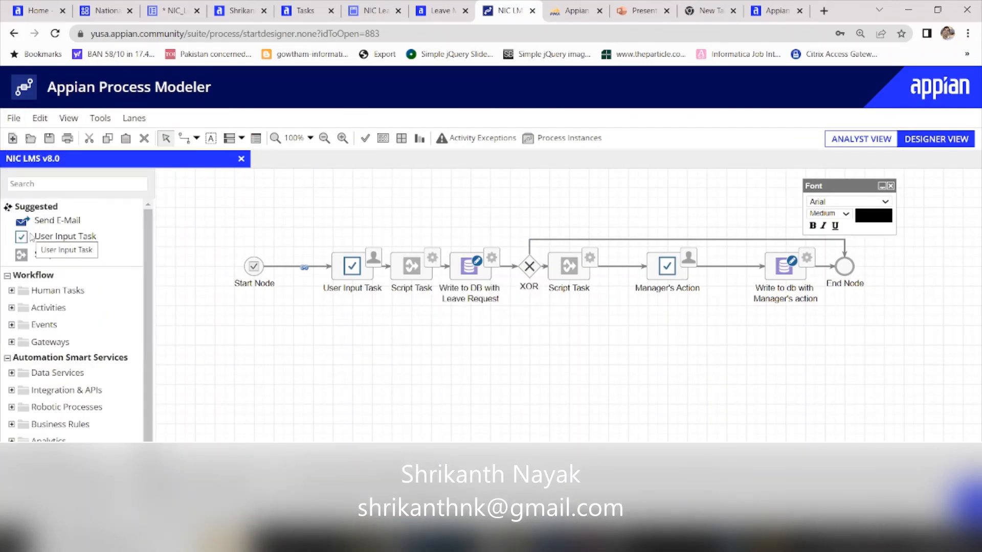
pyautogui.click(14, 119)
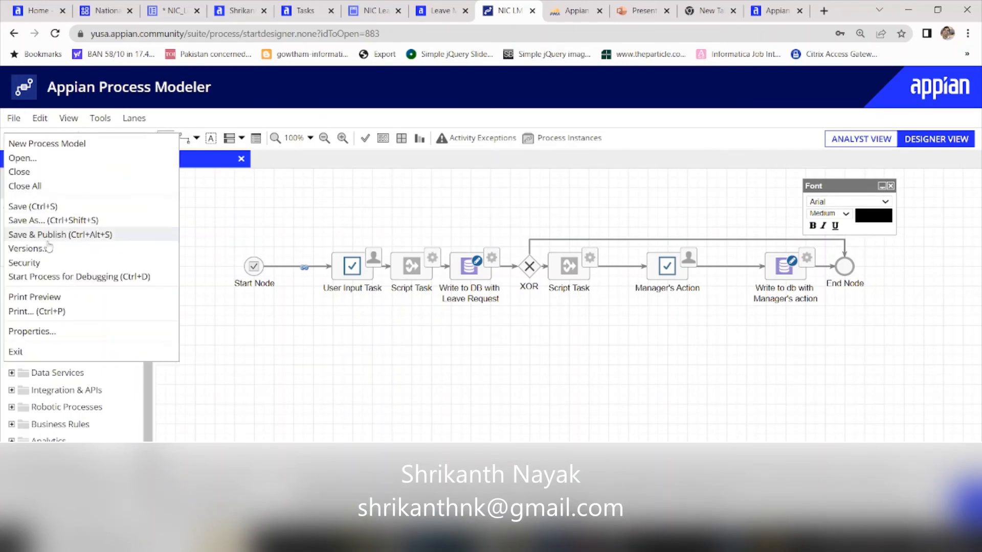
pyautogui.click(47, 277)
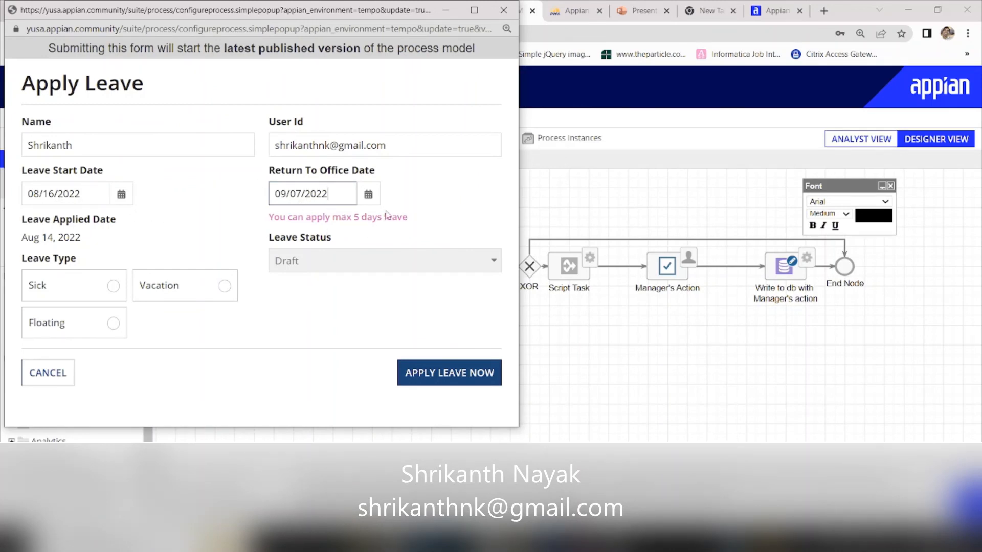
# Submit the leave request as Sick with start date 08/16/2022 and return date 08/19/2022, and refresh the process flow in the monitoring view
pyautogui.click(367, 195)
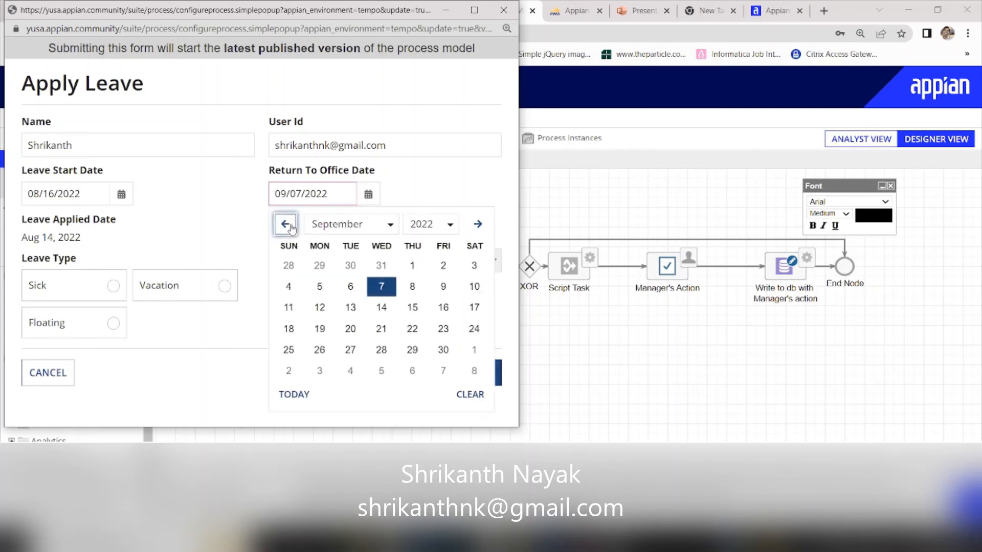
pyautogui.click(290, 226)
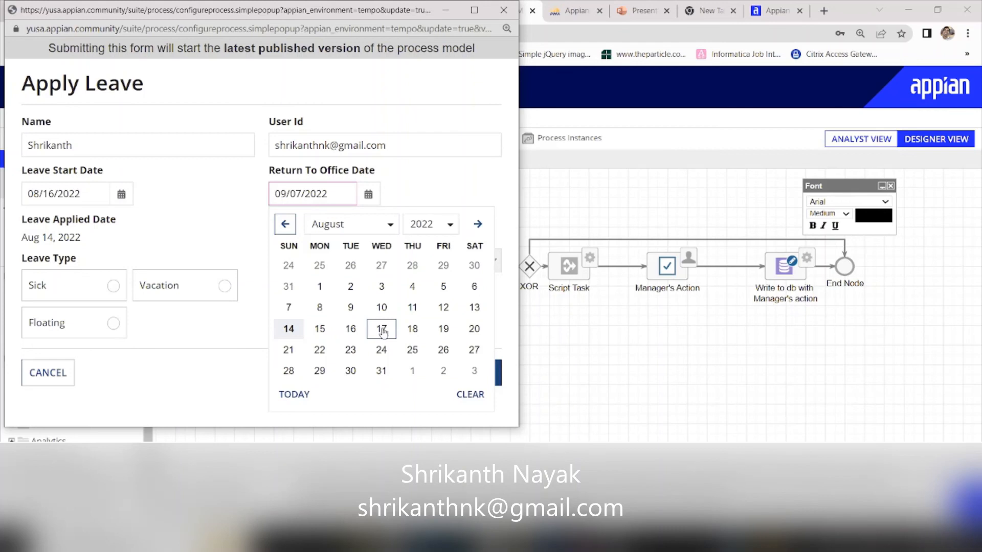
pyautogui.click(443, 330)
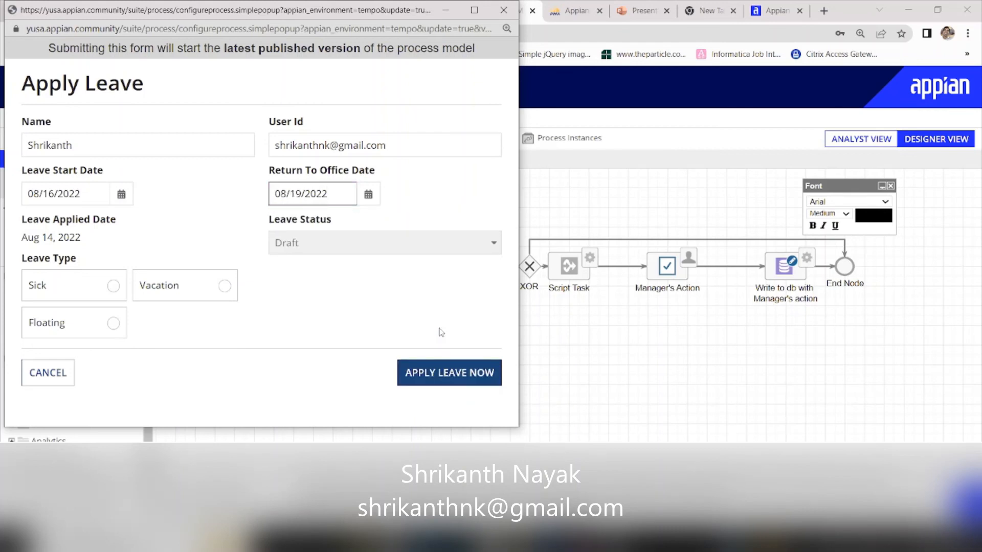
pyautogui.click(113, 289)
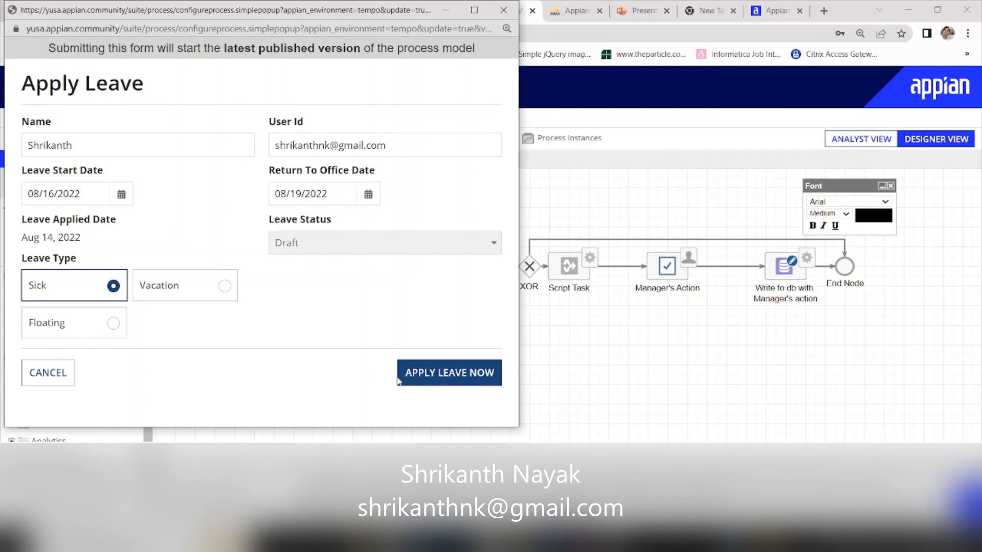
pyautogui.click(436, 378)
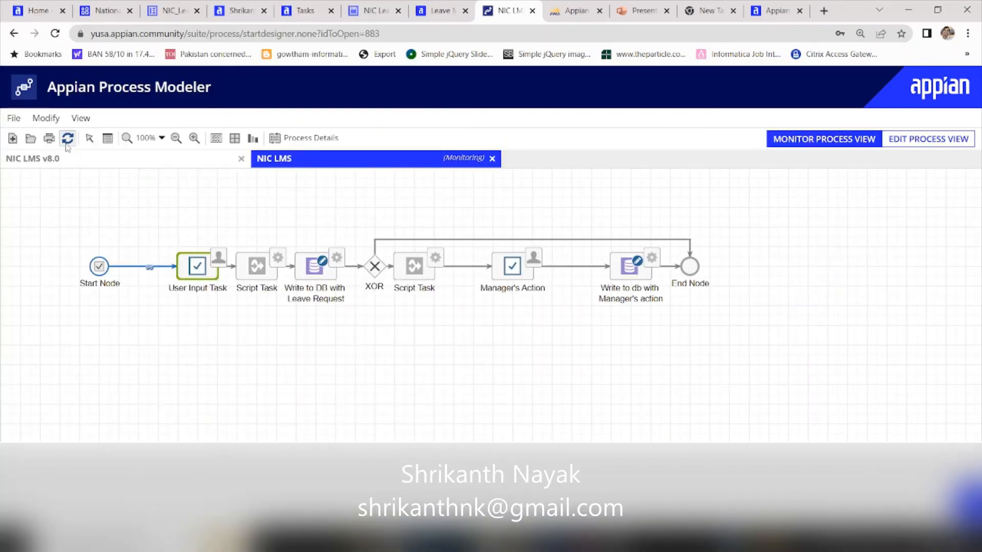
pyautogui.click(68, 138)
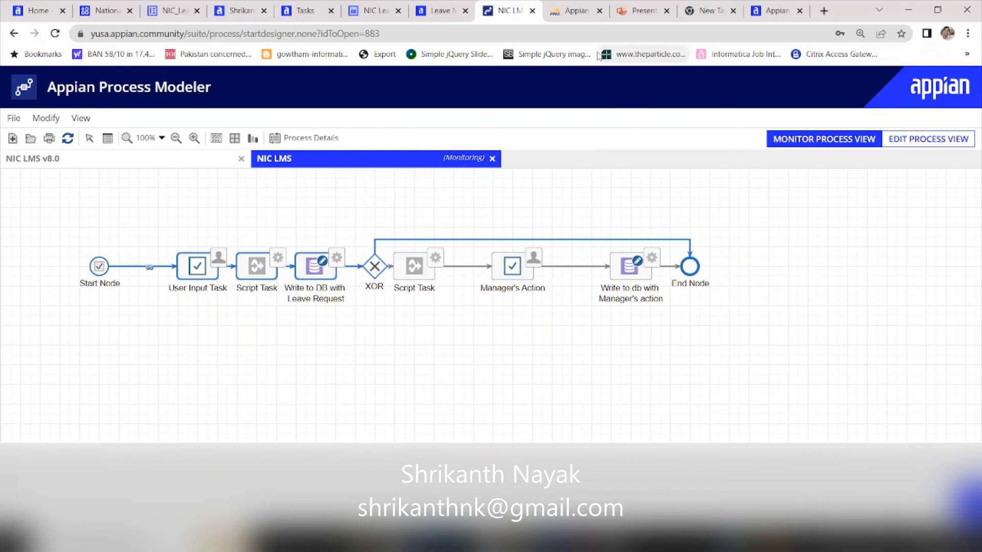
# Switch to phpMyAdmin and reload the LeaveSummary table to check the new sick leave record's status and comment
pyautogui.click(573, 9)
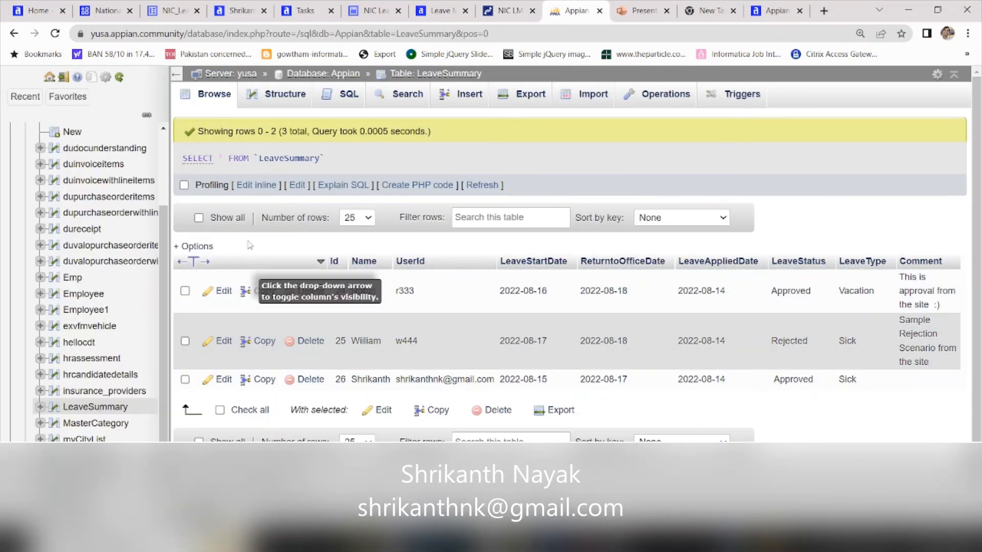
pyautogui.click(212, 102)
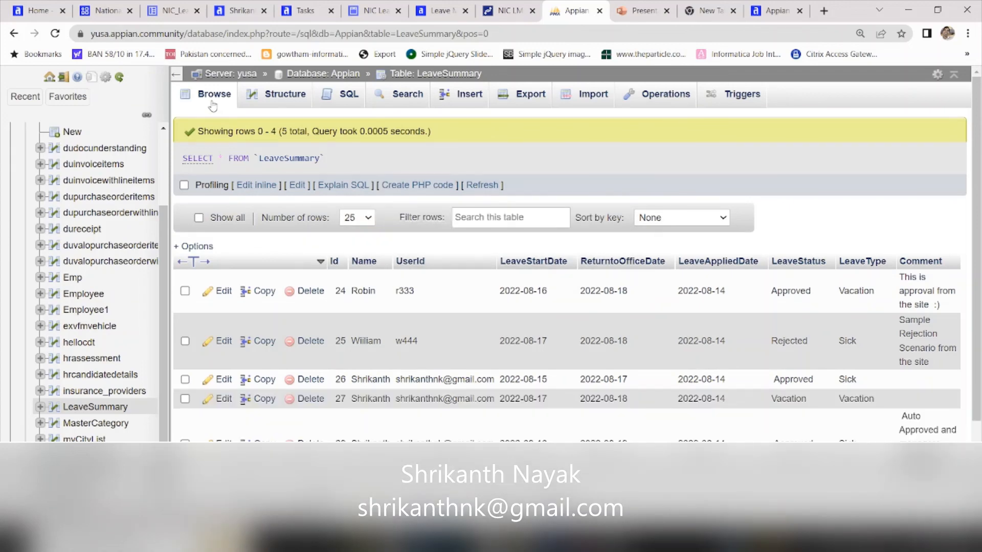
pyautogui.scroll(-1, 296, 373)
pyautogui.scroll(-1, 296, 374)
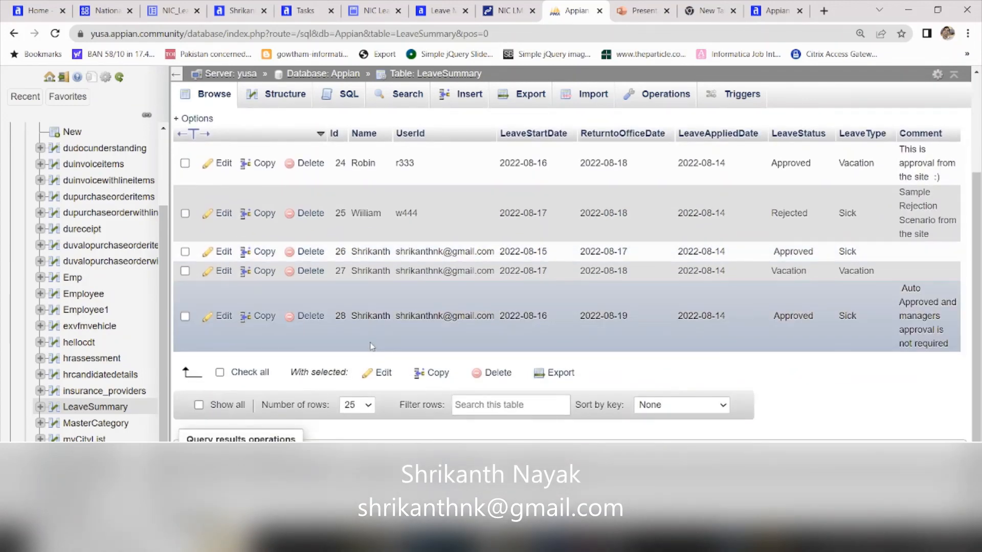